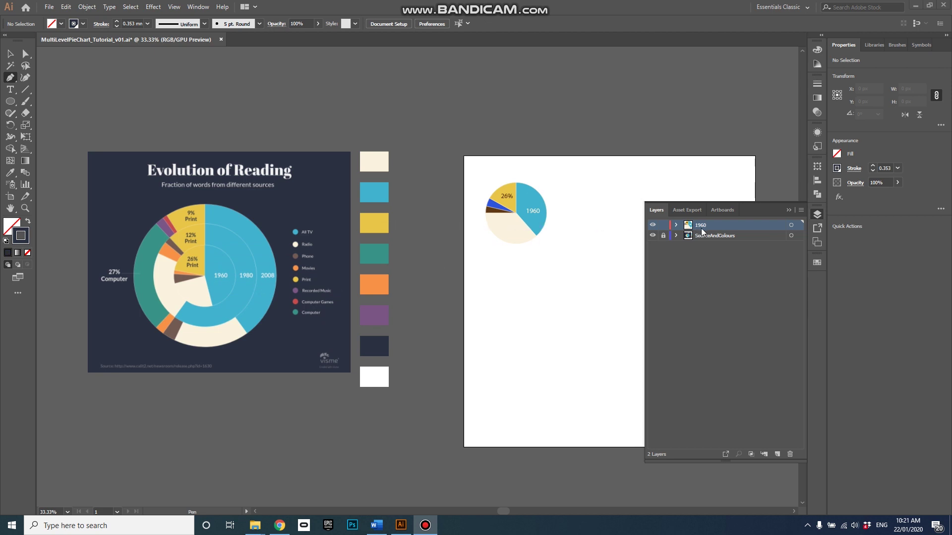
Step: Lock the 1960 layer and create a new layer named 1980
{"action": "left_click", "coordinate": [663, 225]}
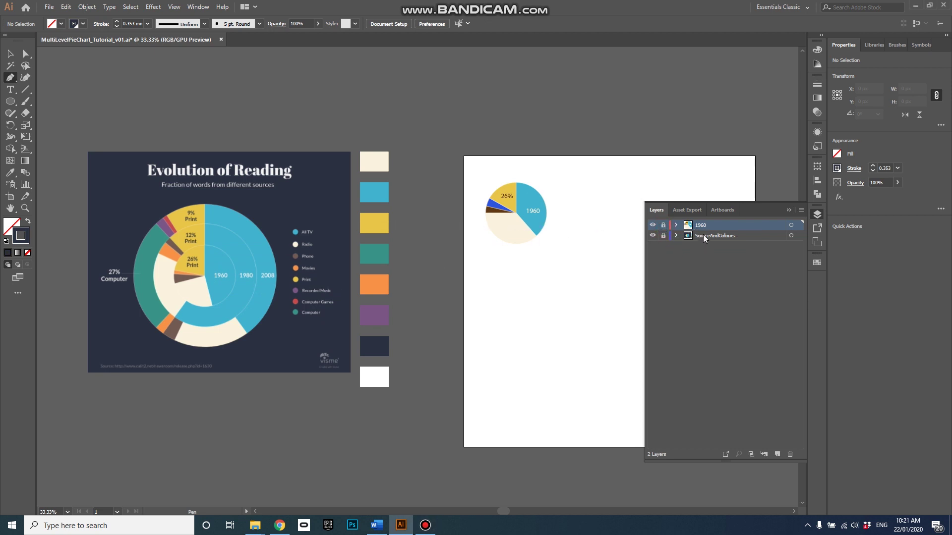
{"action": "left_click", "coordinate": [777, 455]}
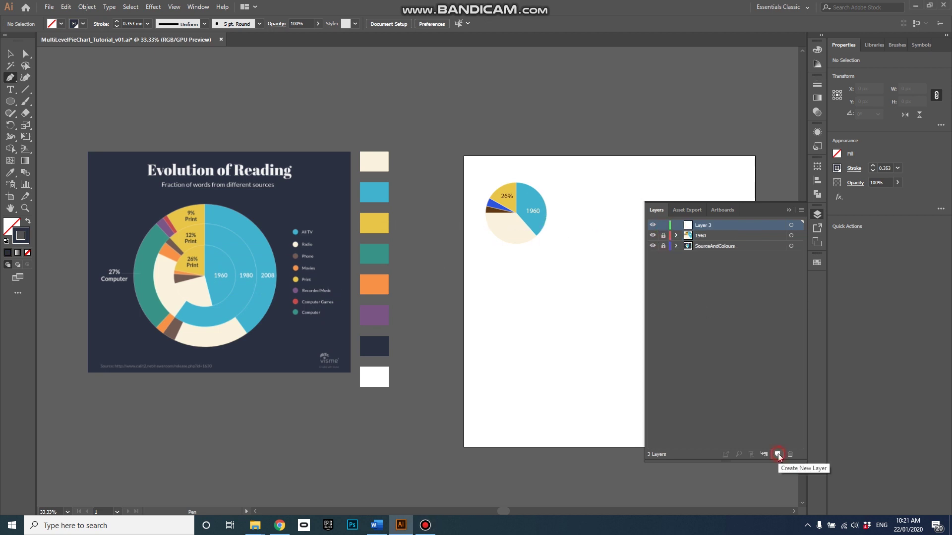
{"action": "double_click", "coordinate": [713, 225]}
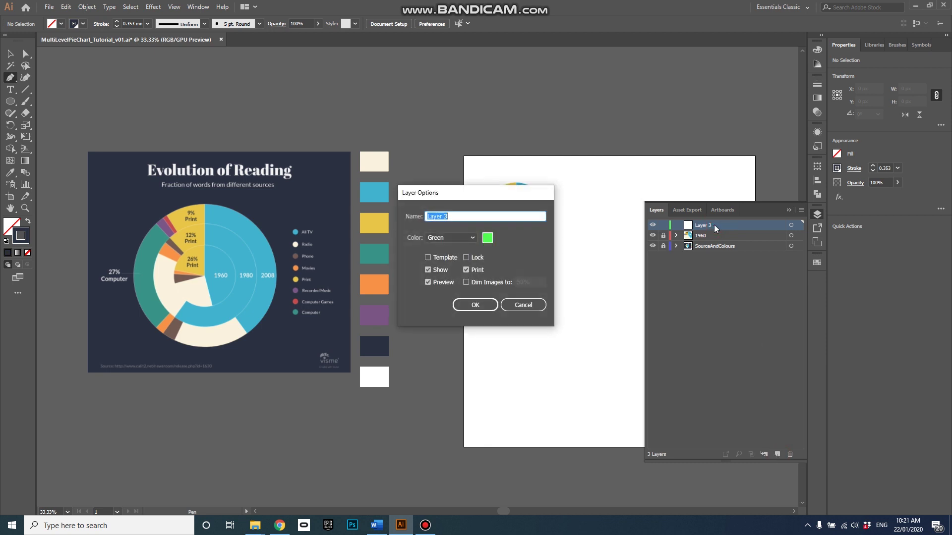
{"action": "triple_click", "coordinate": [469, 214]}
{"action": "type", "text": "1980"}
{"action": "left_click", "coordinate": [474, 305]}
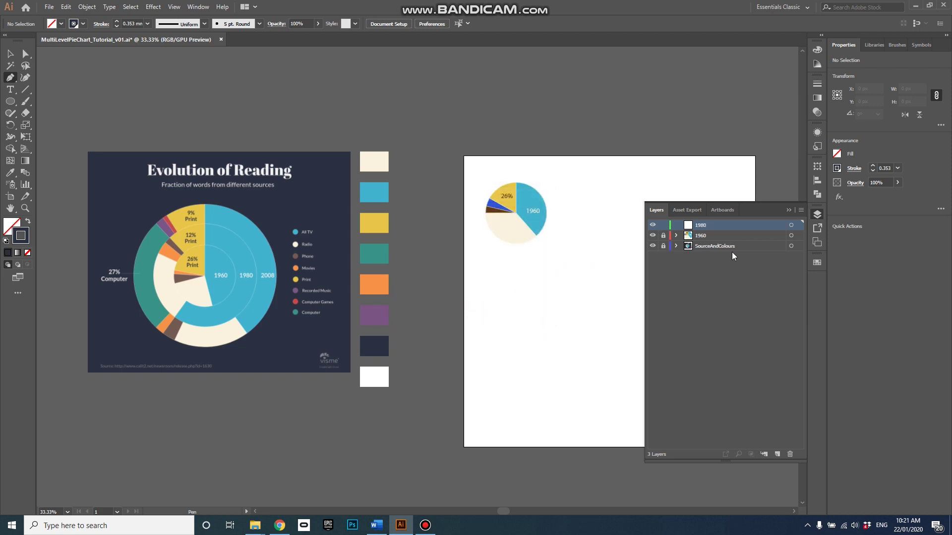
{"action": "left_click", "coordinate": [787, 210]}
Step: Draw a circle about 486 px in diameter in the middle of the artboard with the Ellipse tool
{"action": "left_click", "coordinate": [11, 102]}
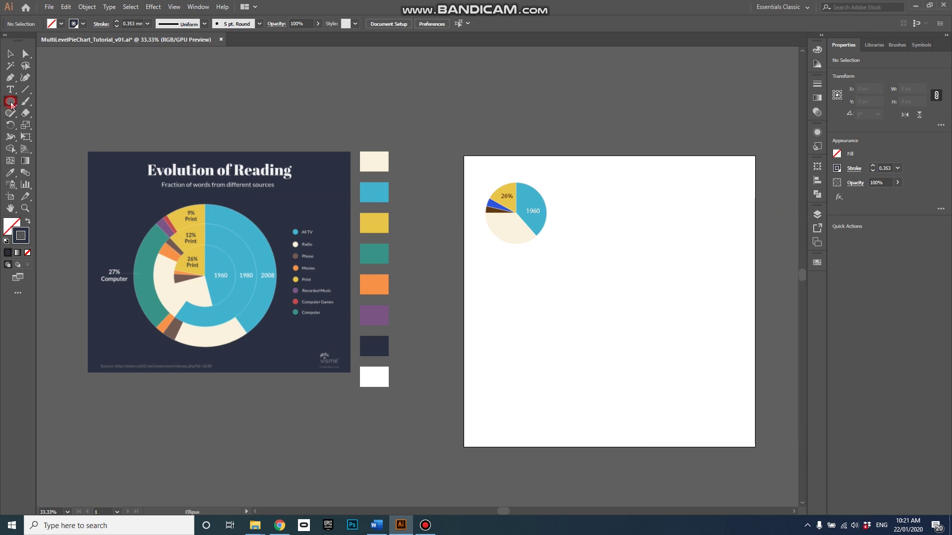
{"action": "right_click", "coordinate": [11, 102]}
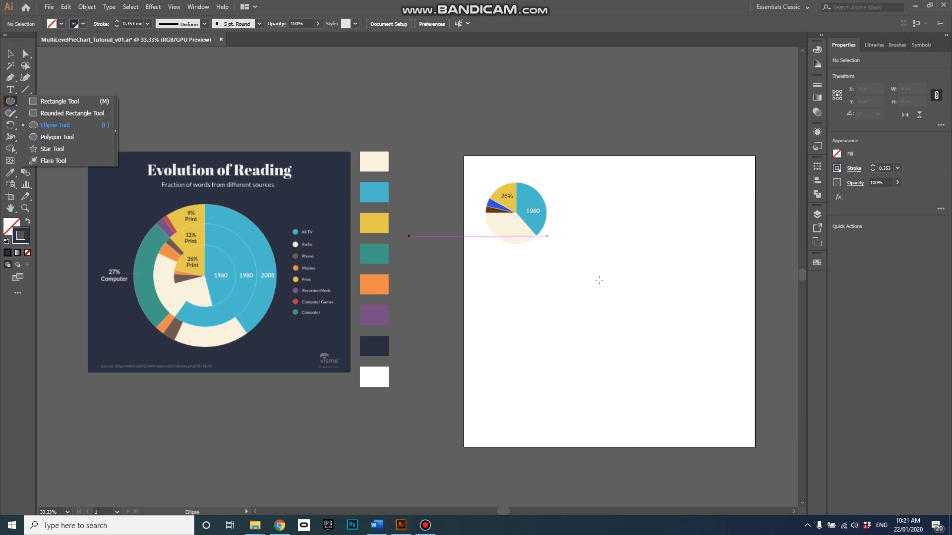
{"action": "left_click", "coordinate": [10, 102]}
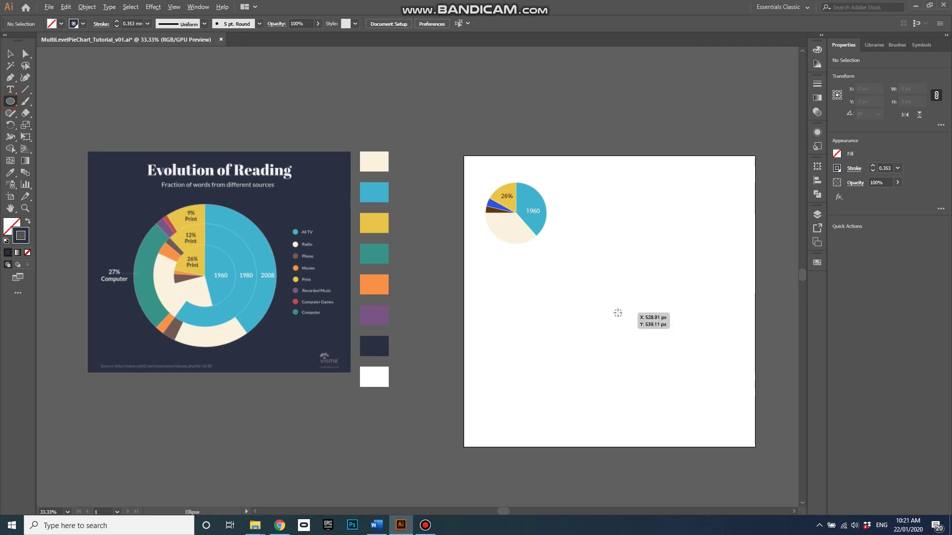
{"action": "left_click_drag", "start_coordinate": [617, 313], "coordinate": [662, 241]}
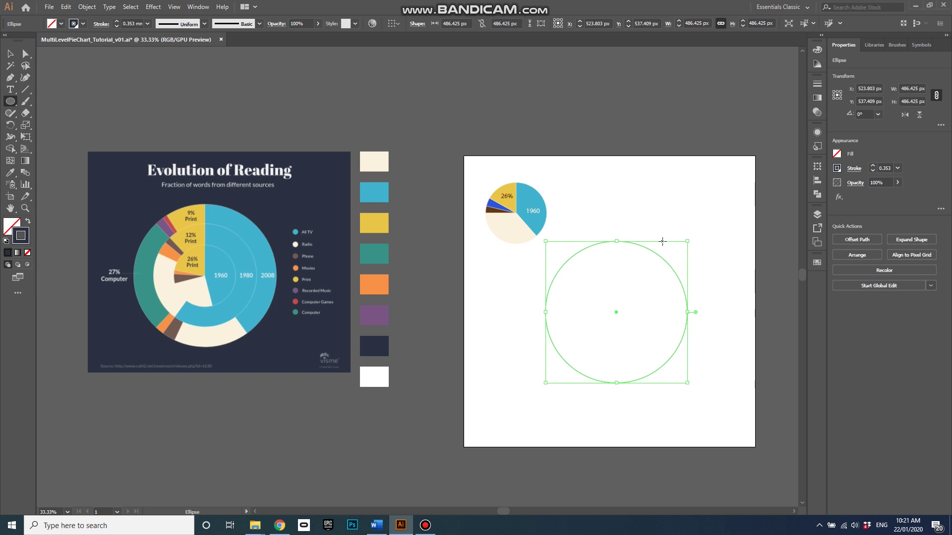
Step: Give the new circle a cream stroke and a cream fill, and deselect it
{"action": "left_click", "coordinate": [816, 263]}
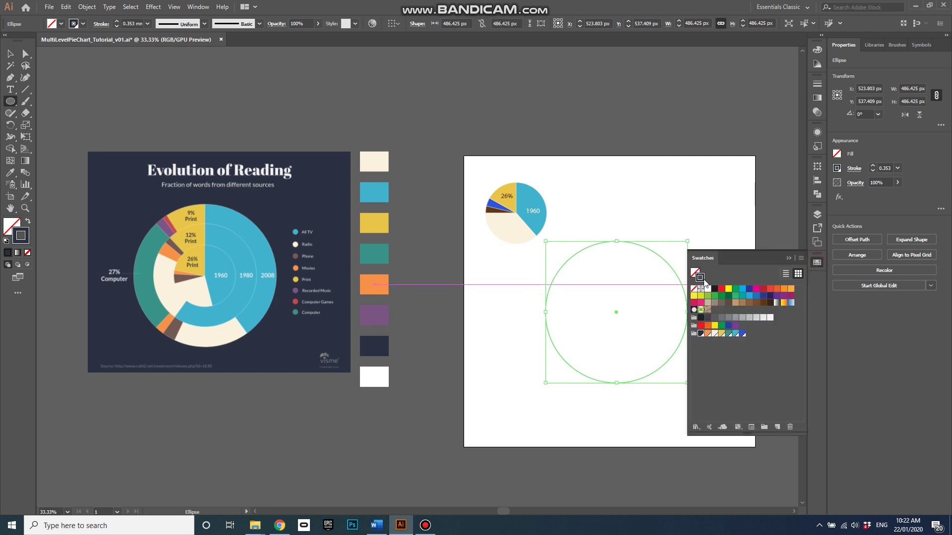
{"action": "left_click", "coordinate": [715, 333]}
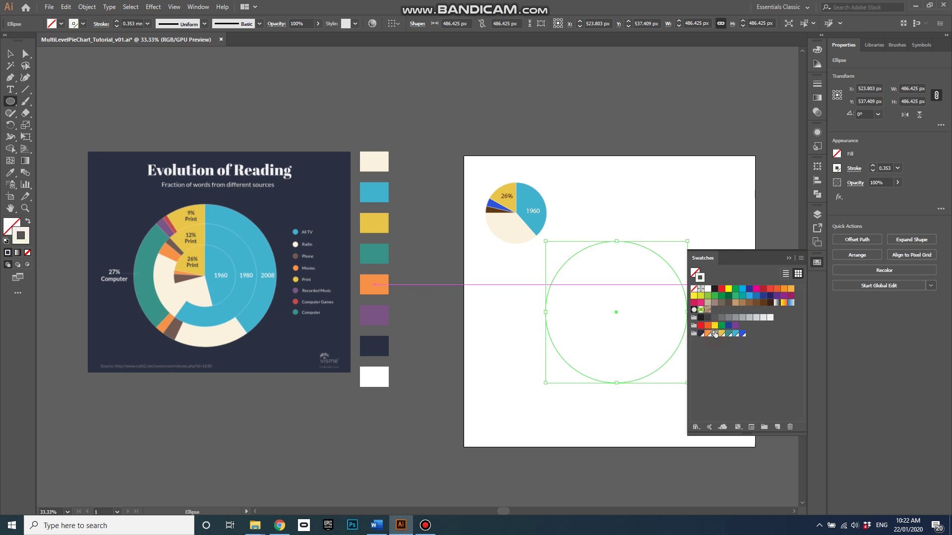
{"action": "left_click", "coordinate": [714, 334]}
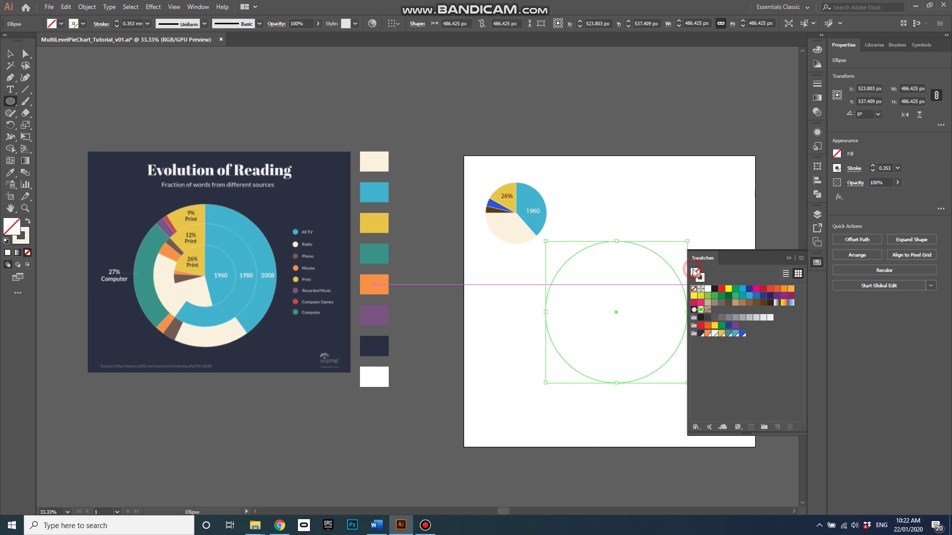
{"action": "left_click", "coordinate": [715, 334]}
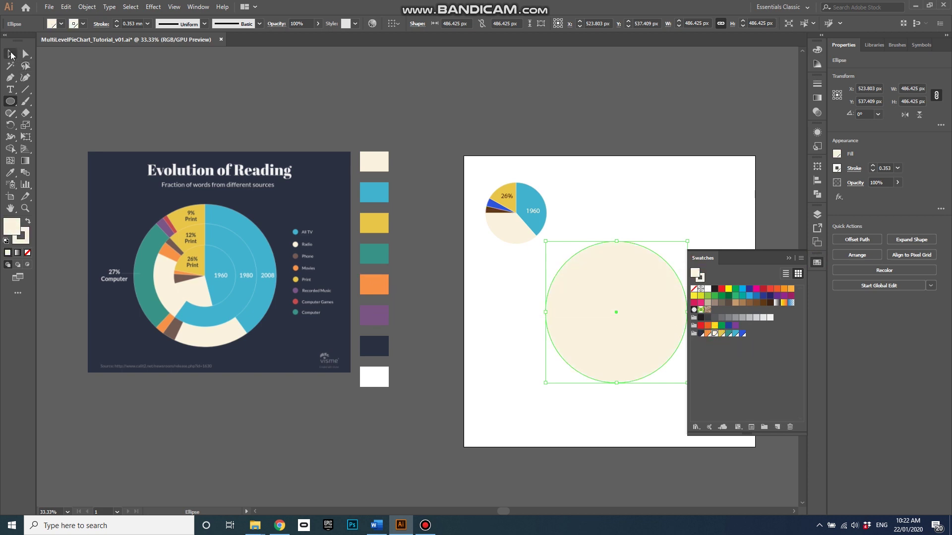
{"action": "left_click", "coordinate": [11, 54]}
{"action": "left_click", "coordinate": [651, 208]}
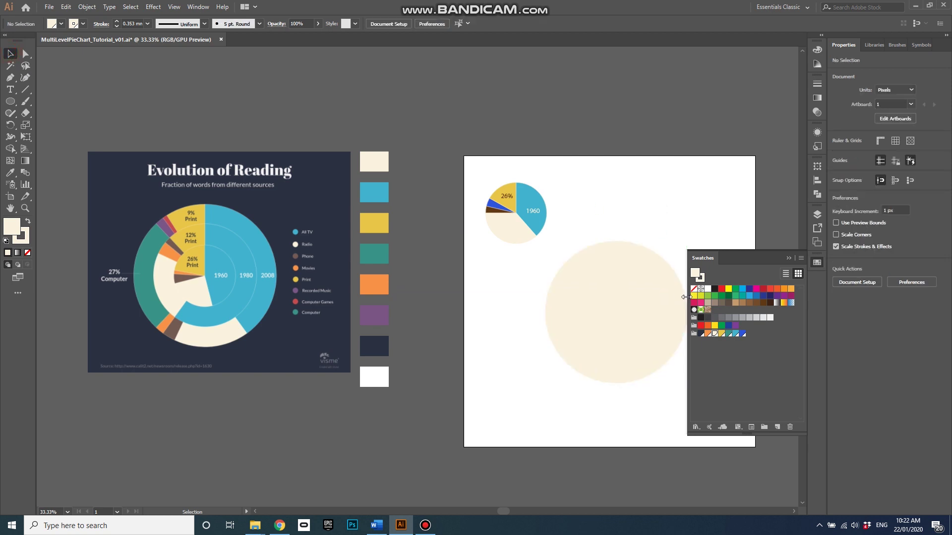
Step: Set up the Pen tool with no fill and a dark navy stroke 1 mm wide
{"action": "left_click", "coordinate": [9, 79]}
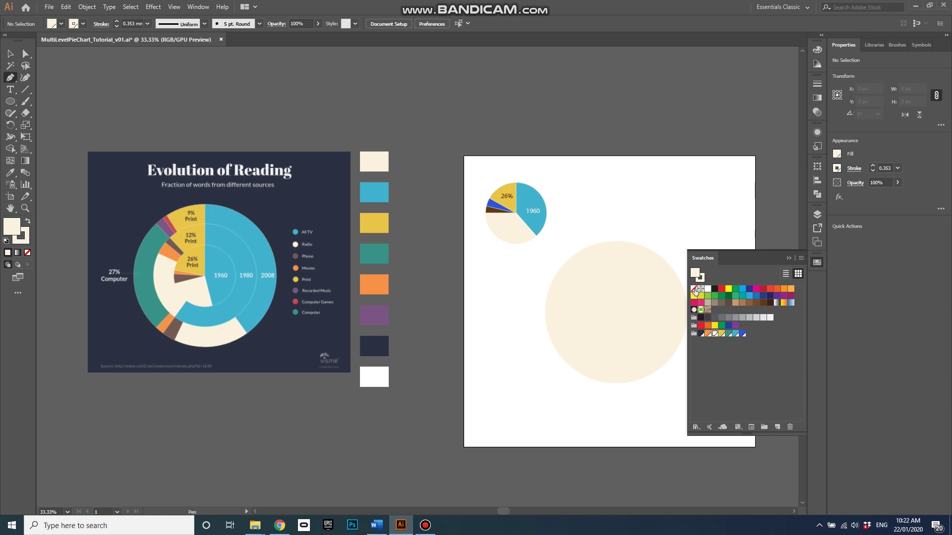
{"action": "left_click", "coordinate": [694, 289]}
{"action": "left_click", "coordinate": [699, 276]}
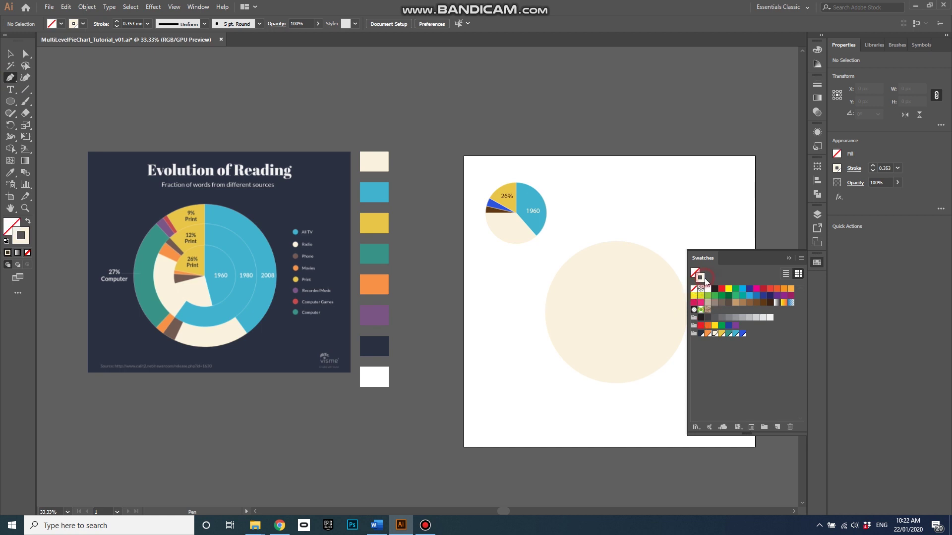
{"action": "left_click", "coordinate": [700, 332]}
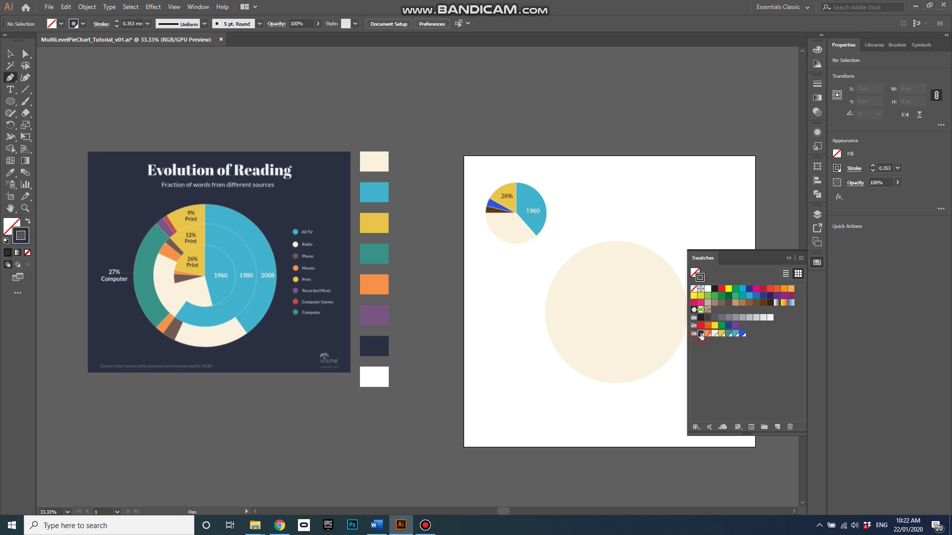
{"action": "left_click", "coordinate": [788, 258]}
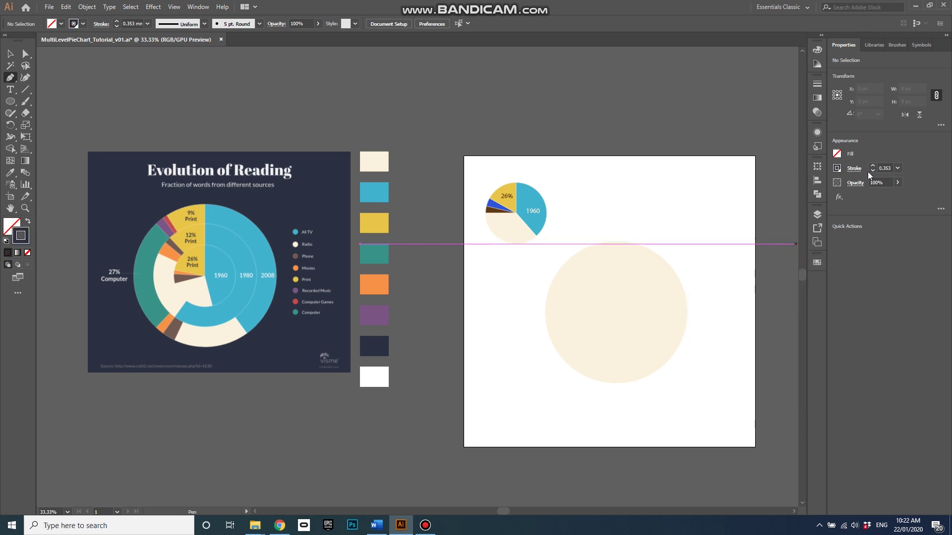
{"action": "left_click", "coordinate": [873, 166]}
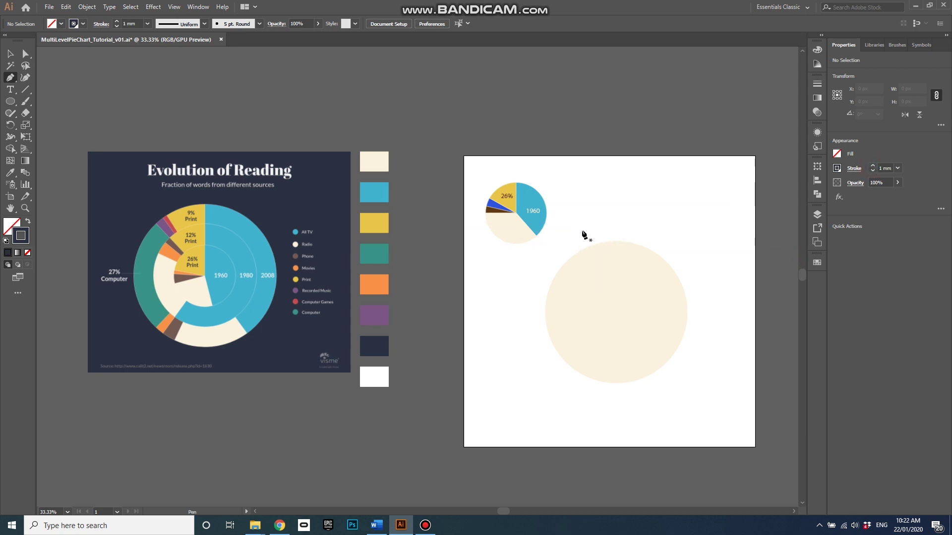
Step: Draw a path from straight above the cream circle down to its center and out past its lower-left edge
{"action": "left_click", "coordinate": [616, 219]}
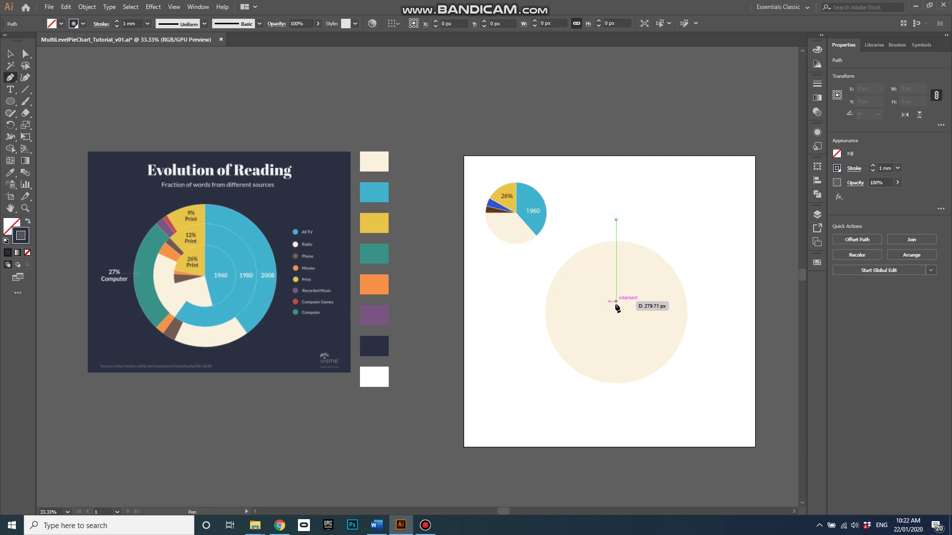
{"action": "left_click", "coordinate": [616, 311]}
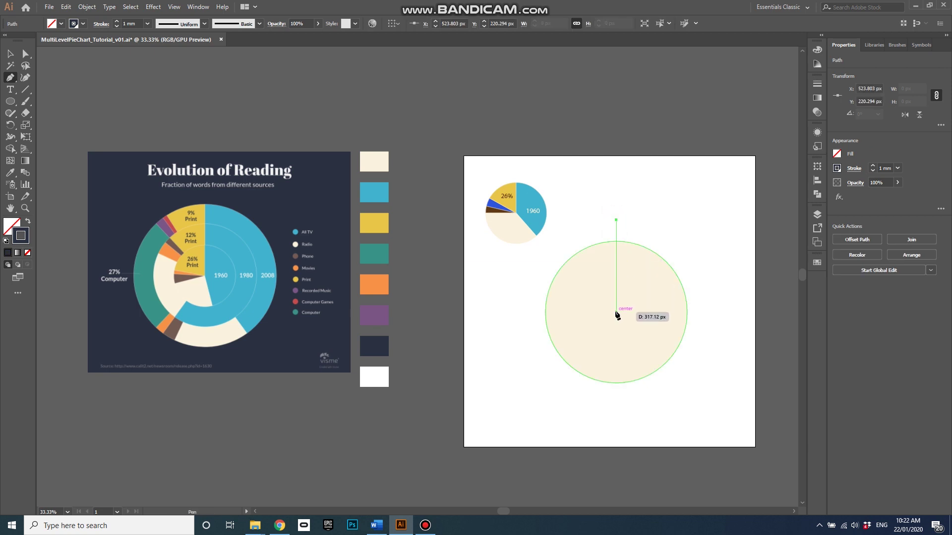
{"action": "left_click", "coordinate": [616, 312]}
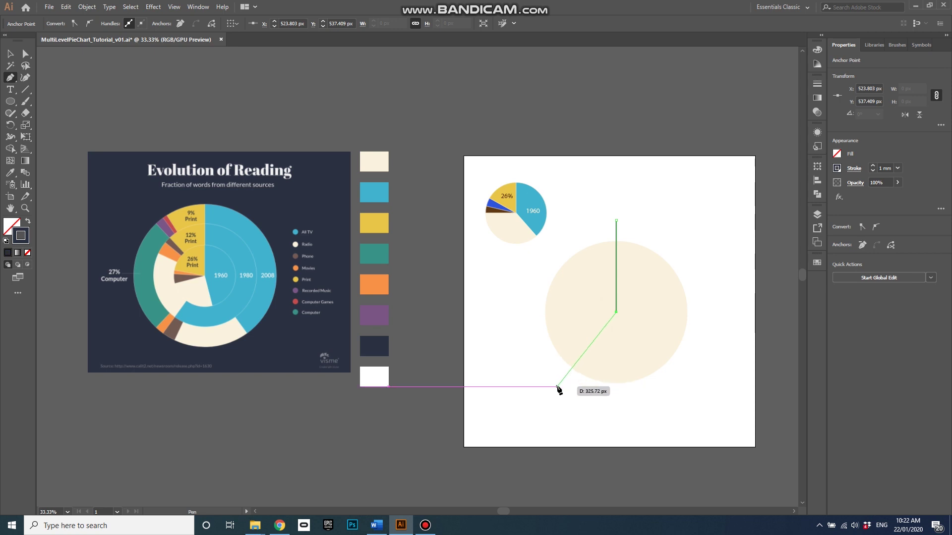
{"action": "left_click", "coordinate": [557, 387]}
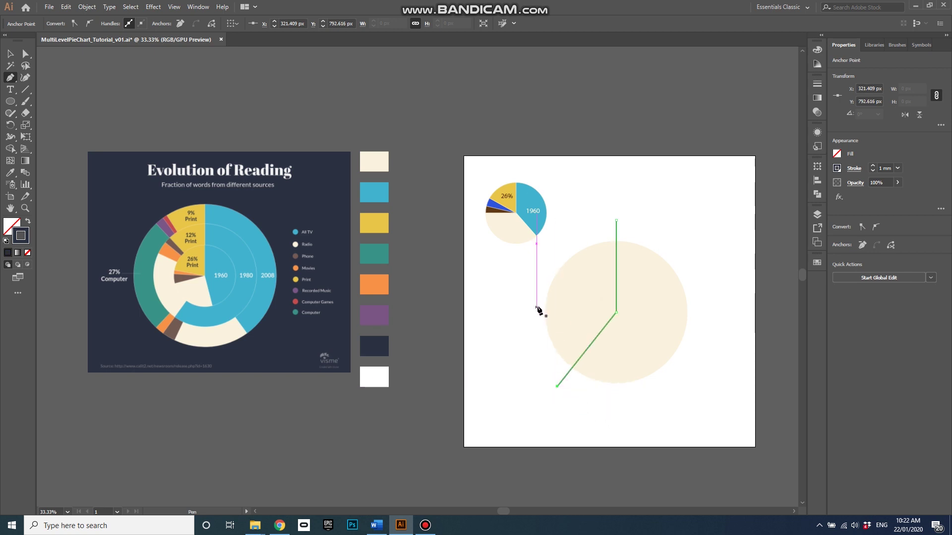
Step: Draw three more dividing lines between the circle's center and points just outside its upper-left edge
{"action": "left_click", "coordinate": [525, 292]}
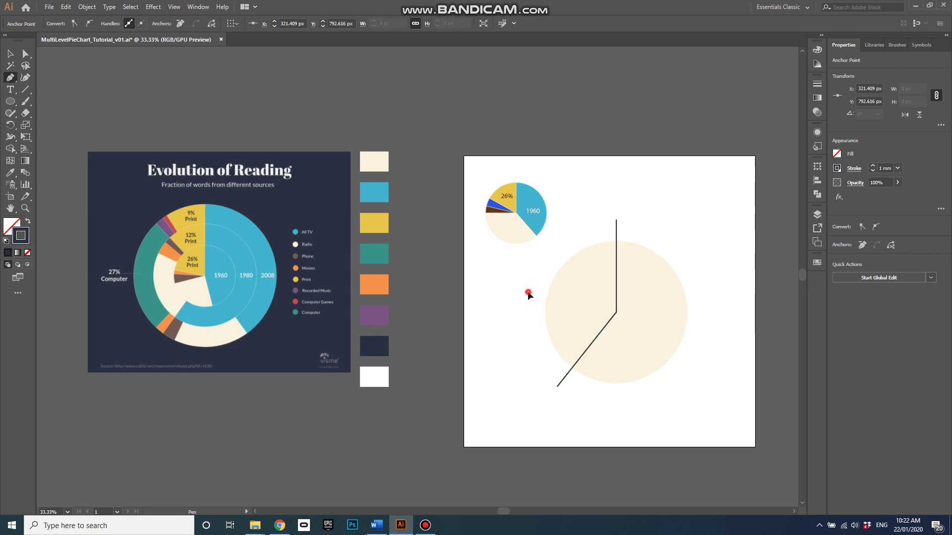
{"action": "left_click", "coordinate": [616, 312]}
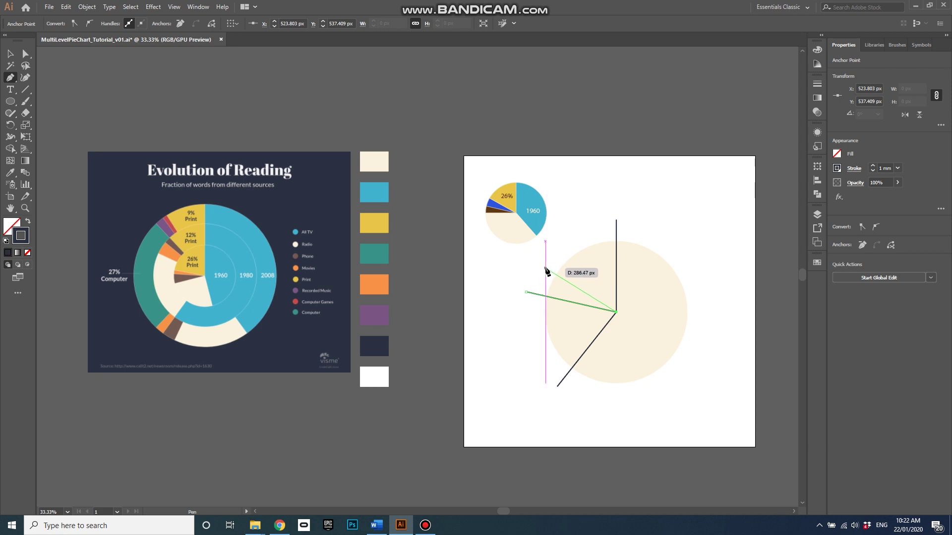
{"action": "left_click", "coordinate": [545, 268]}
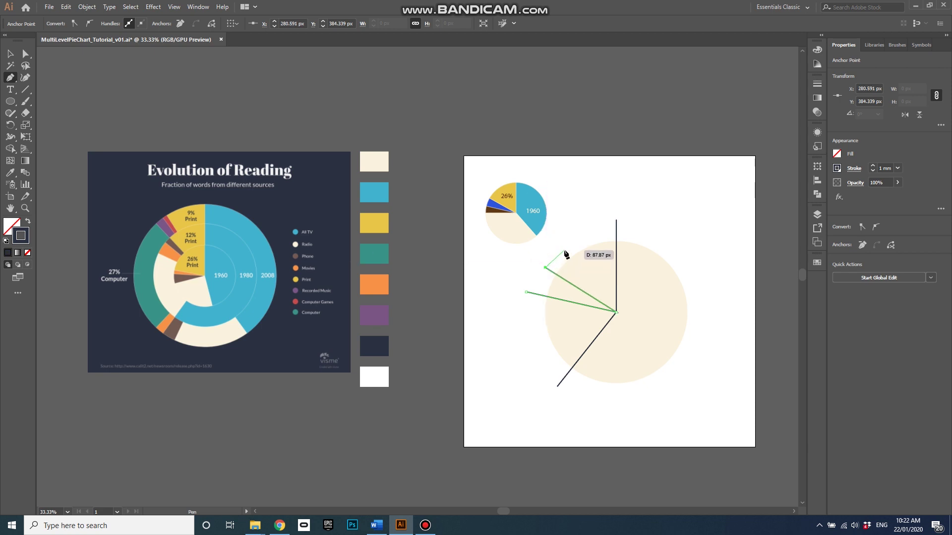
{"action": "key", "text": "Escape"}
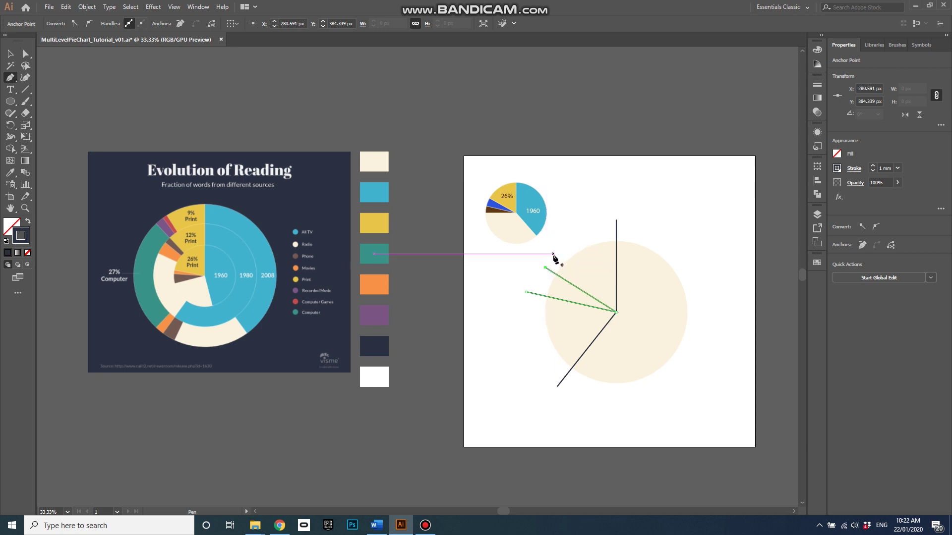
{"action": "left_click", "coordinate": [552, 254]}
{"action": "left_click", "coordinate": [616, 311]}
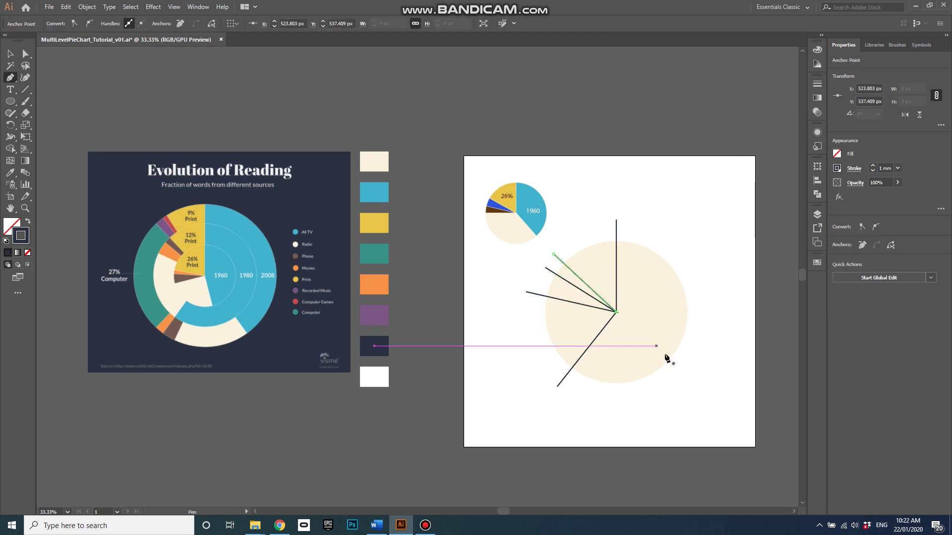
Step: Select the cream circle with all its dividing lines and split it into slices with Pathfinder Divide
{"action": "key", "text": "v"}
{"action": "left_click_drag", "start_coordinate": [699, 422], "coordinate": [549, 237]}
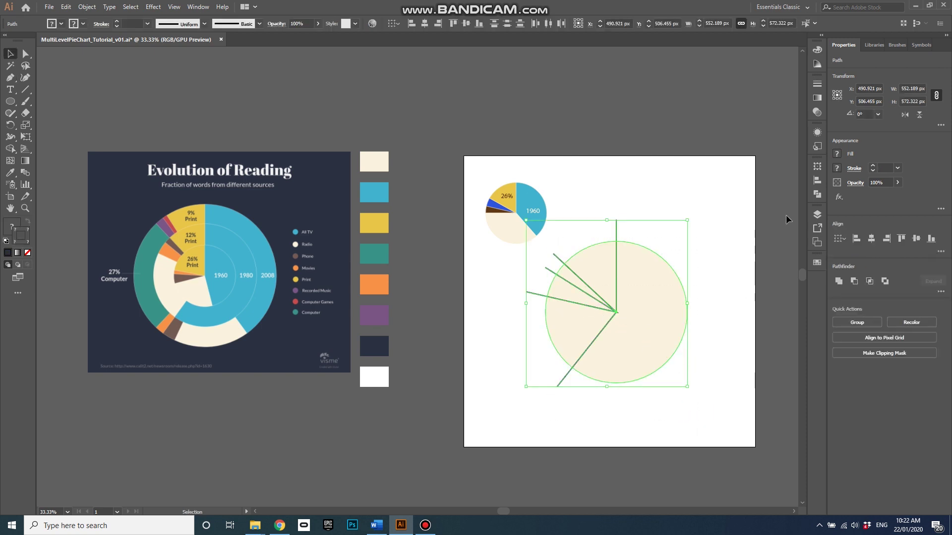
{"action": "left_click", "coordinate": [817, 194]}
{"action": "left_click", "coordinate": [706, 217]}
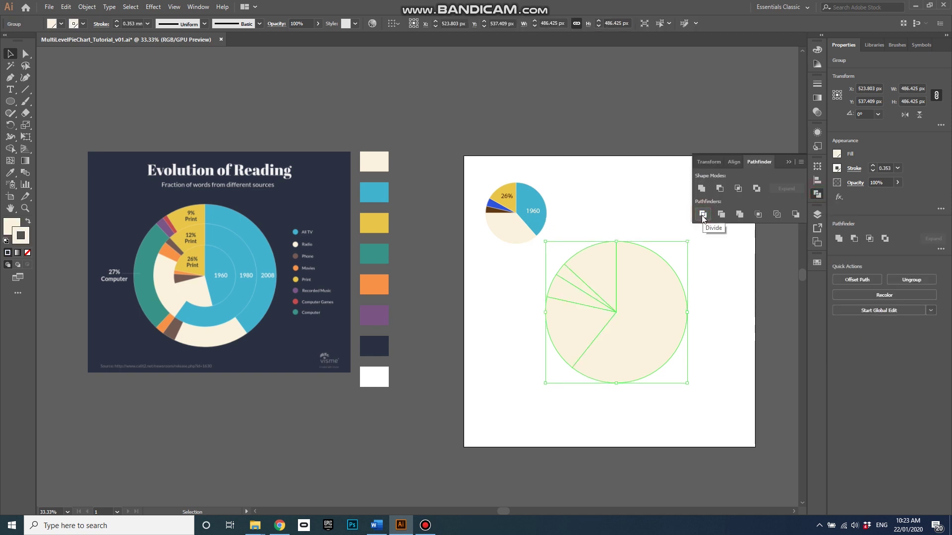
{"action": "left_click", "coordinate": [786, 162]}
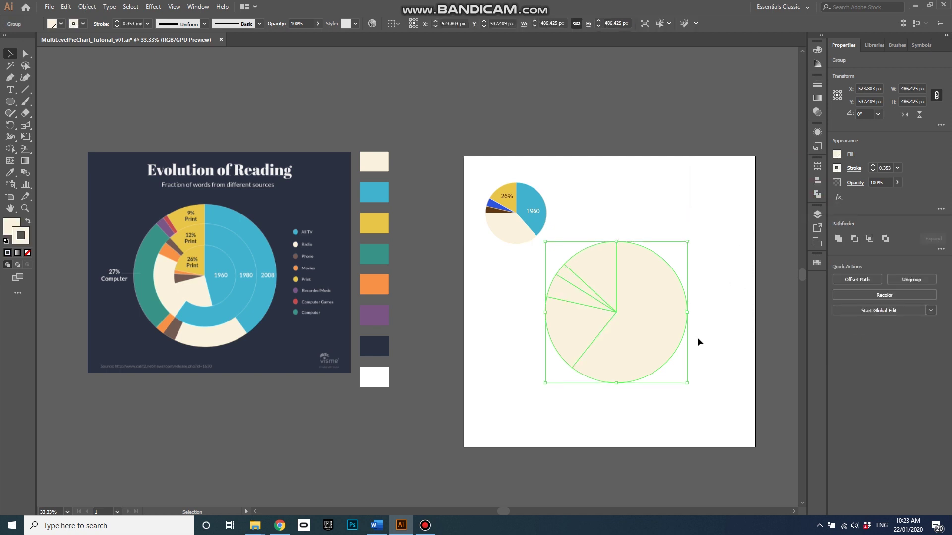
Step: Ungroup the divided circle into separate slices and clear the selection
{"action": "right_click", "coordinate": [674, 349]}
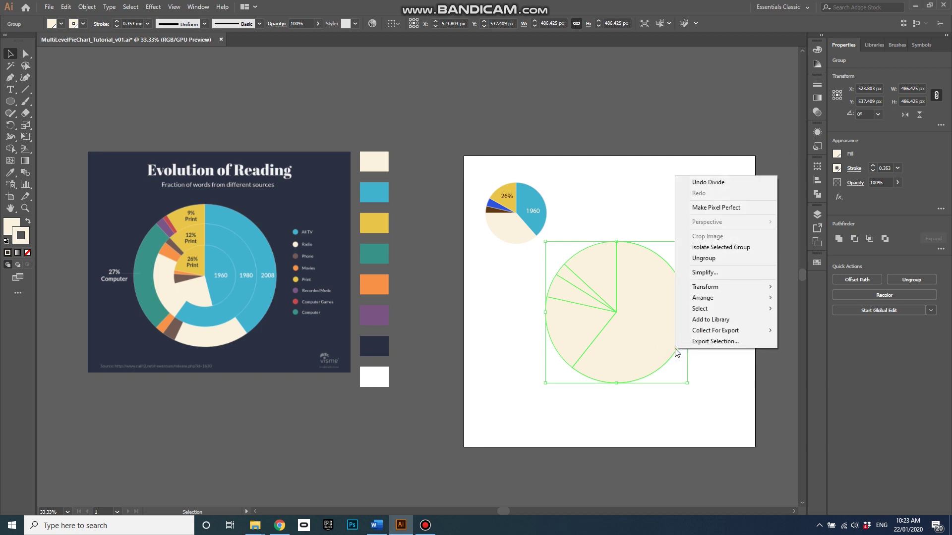
{"action": "left_click", "coordinate": [704, 258]}
{"action": "left_click", "coordinate": [707, 315]}
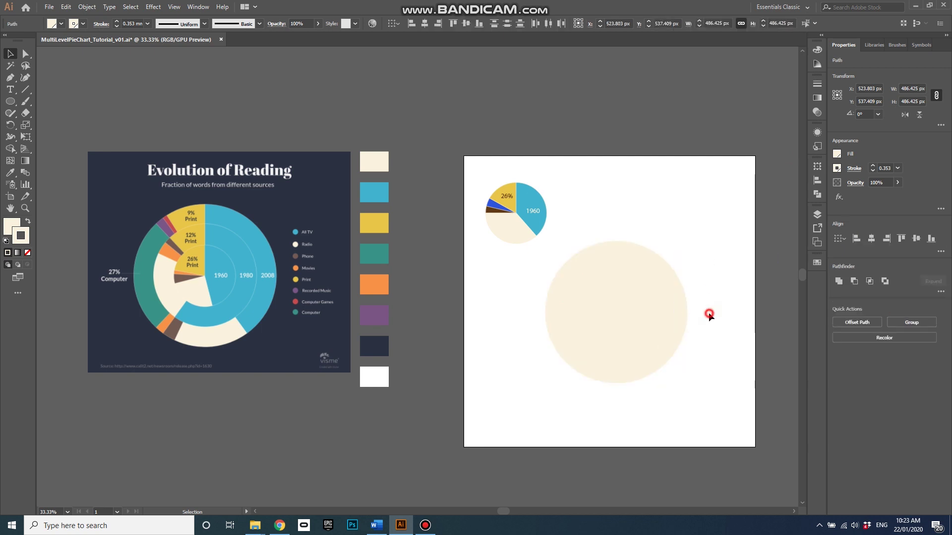
Step: Fill the largest slice of the divided circle with the light blue swatch from the custom palette
{"action": "left_click", "coordinate": [665, 316]}
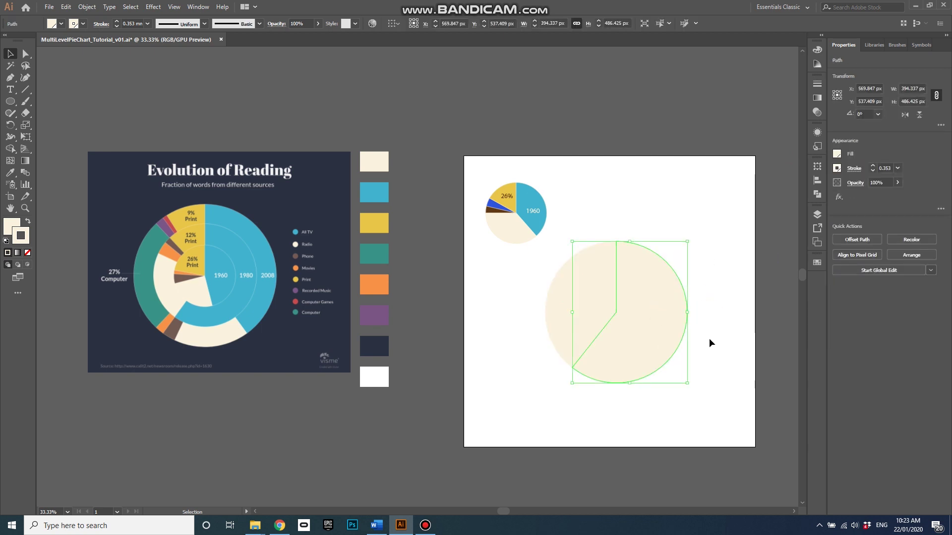
{"action": "left_click", "coordinate": [816, 262]}
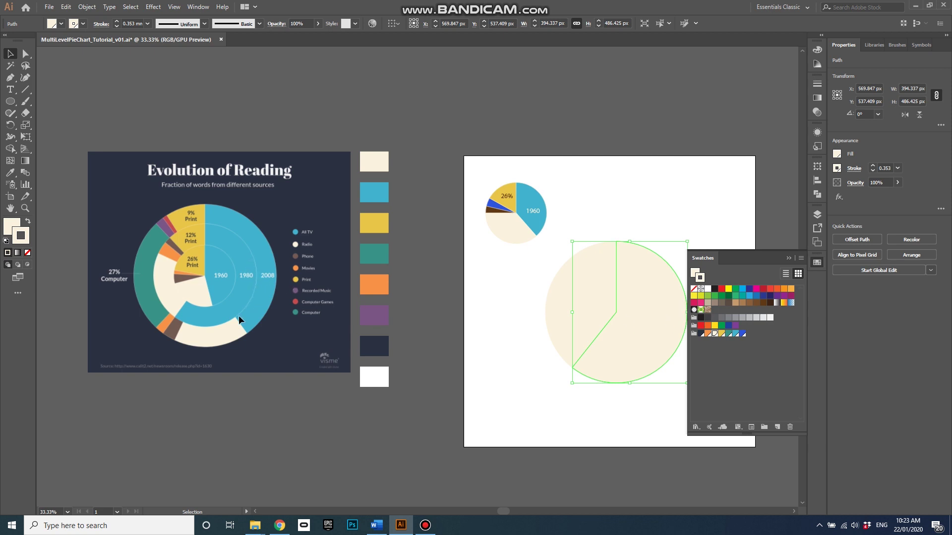
{"action": "left_click", "coordinate": [695, 273]}
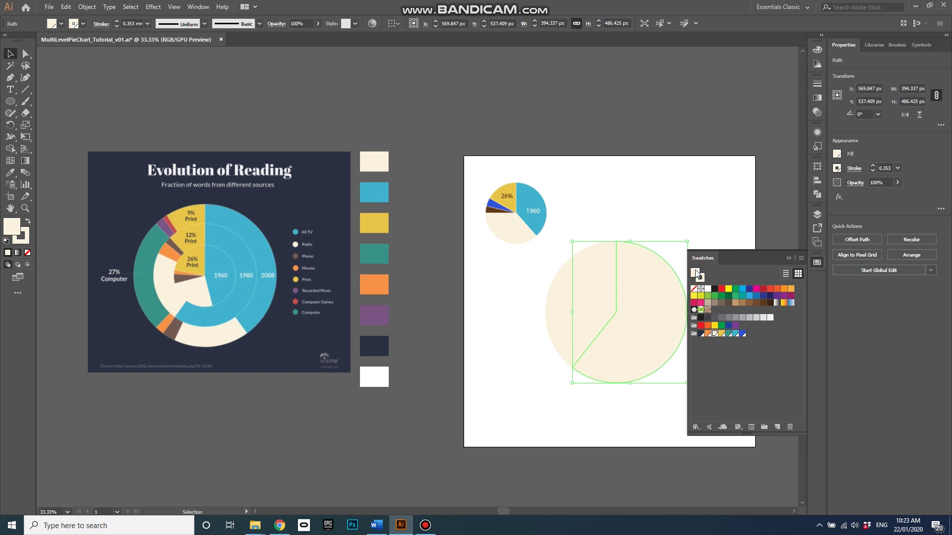
{"action": "left_click", "coordinate": [735, 334]}
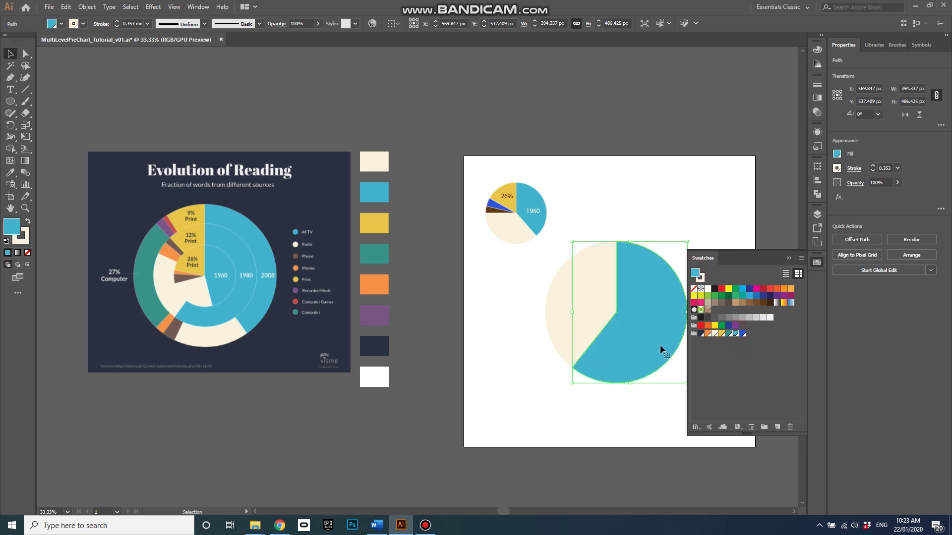
Step: Going clockwise from the lower-left cream slice, fill the next three slices of the large pie with orange, brown and yellow
{"action": "left_click", "coordinate": [588, 329]}
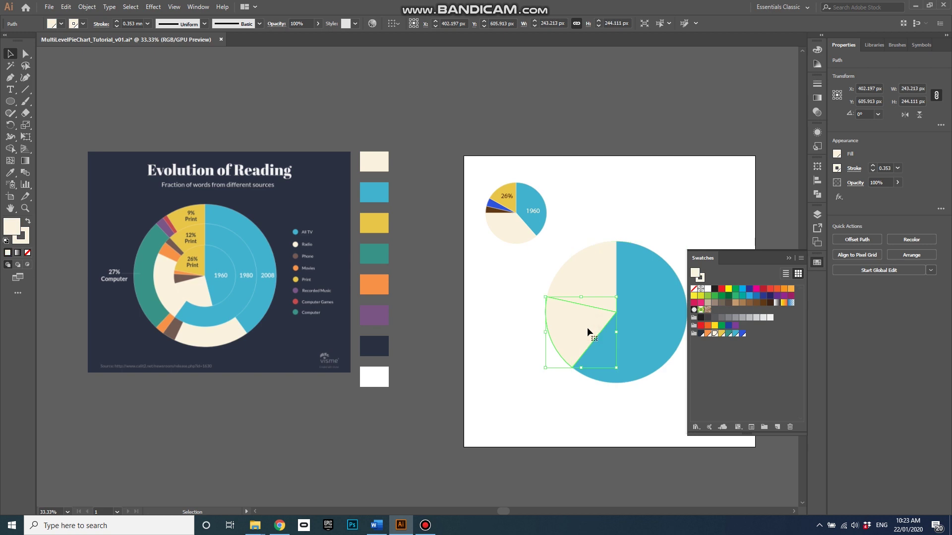
{"action": "left_click", "coordinate": [596, 303]}
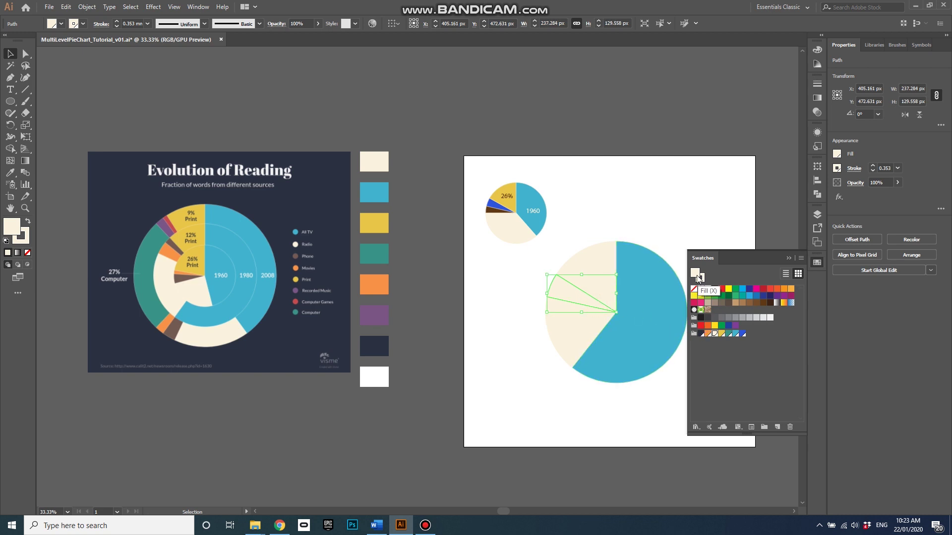
{"action": "left_click", "coordinate": [707, 334]}
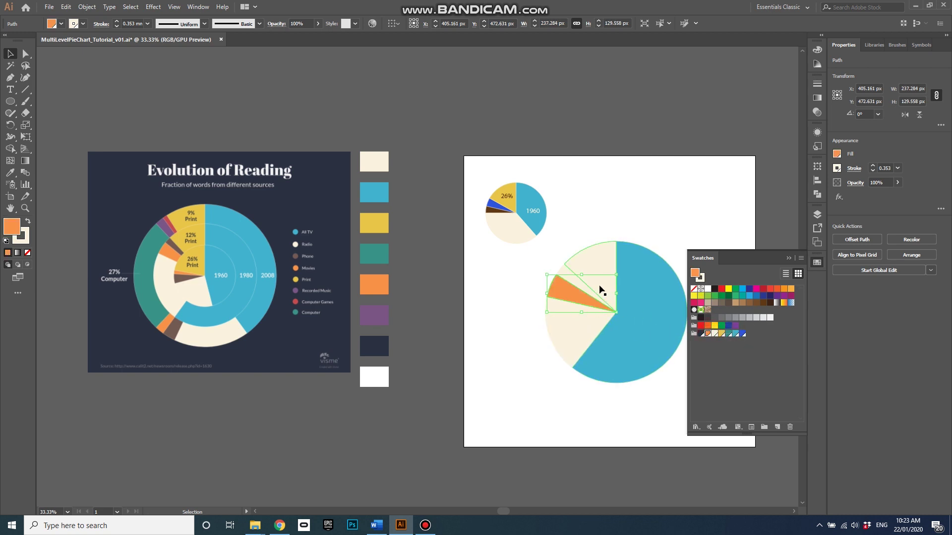
{"action": "left_click", "coordinate": [582, 285]}
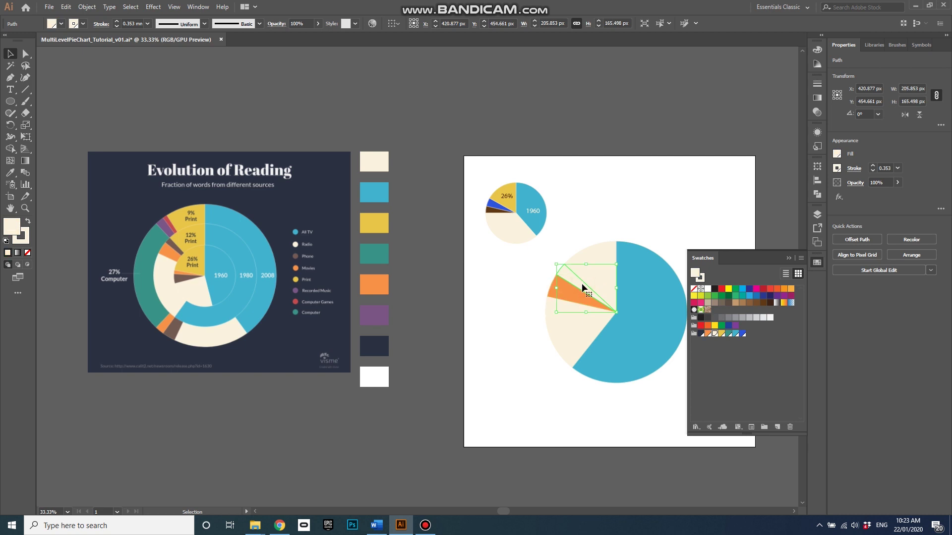
{"action": "left_click", "coordinate": [756, 303]}
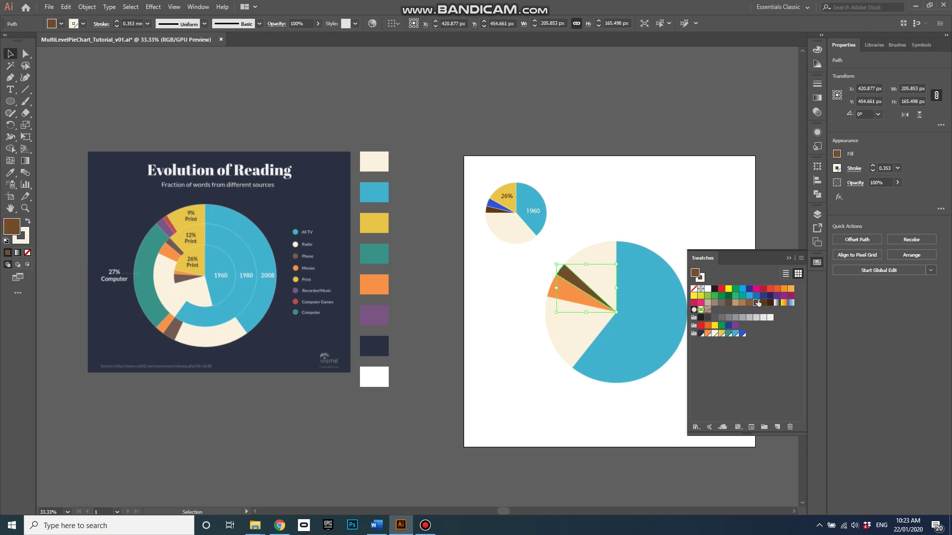
{"action": "left_click", "coordinate": [600, 282]}
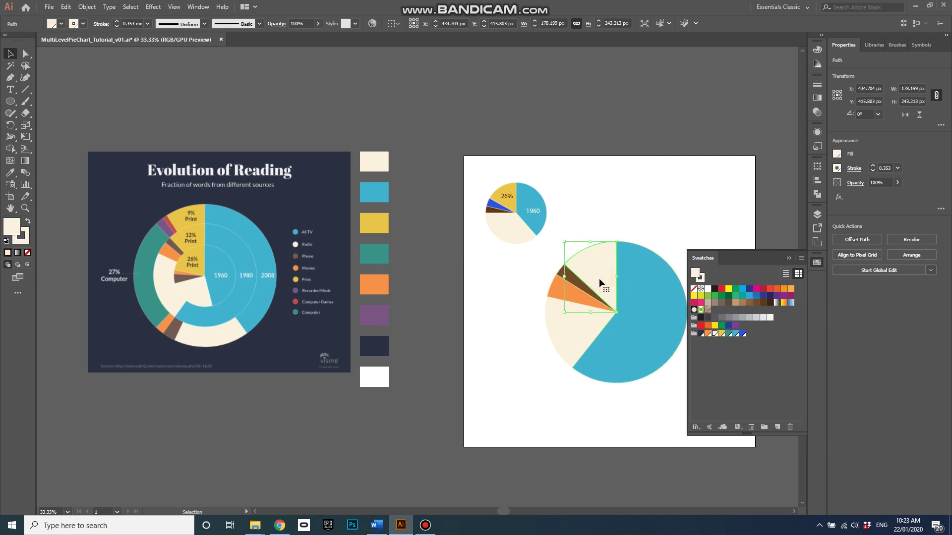
{"action": "left_click", "coordinate": [721, 334]}
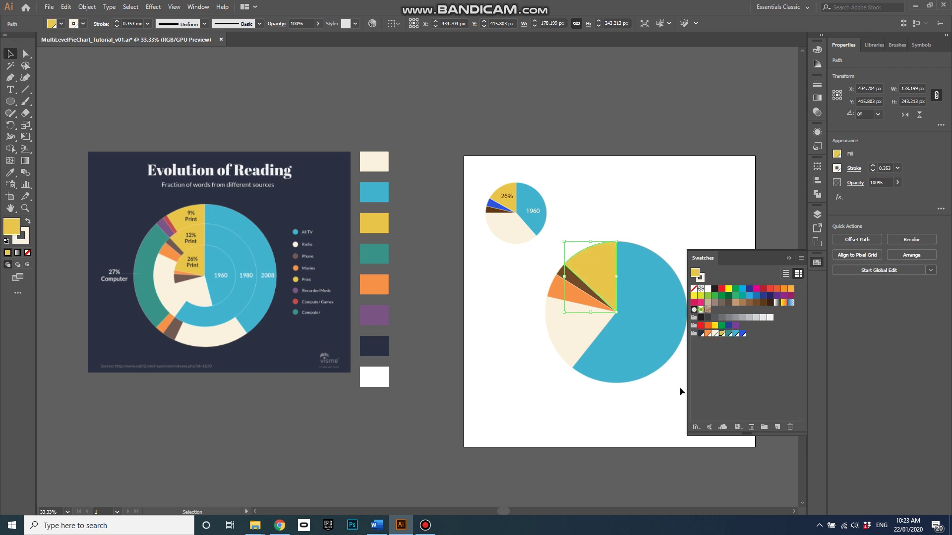
Step: Add the text label "1980" on the large blue slice and colour it cream
{"action": "left_click", "coordinate": [10, 89]}
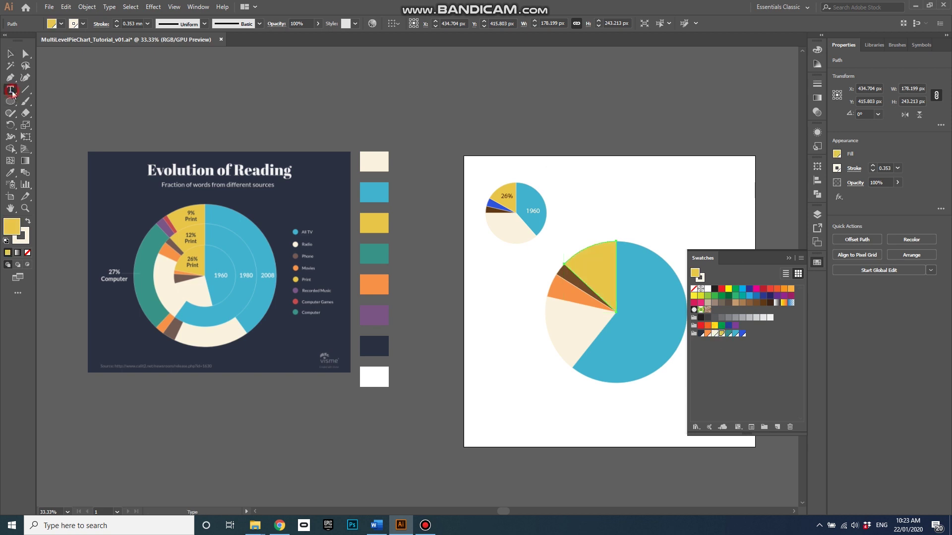
{"action": "left_click", "coordinate": [636, 313]}
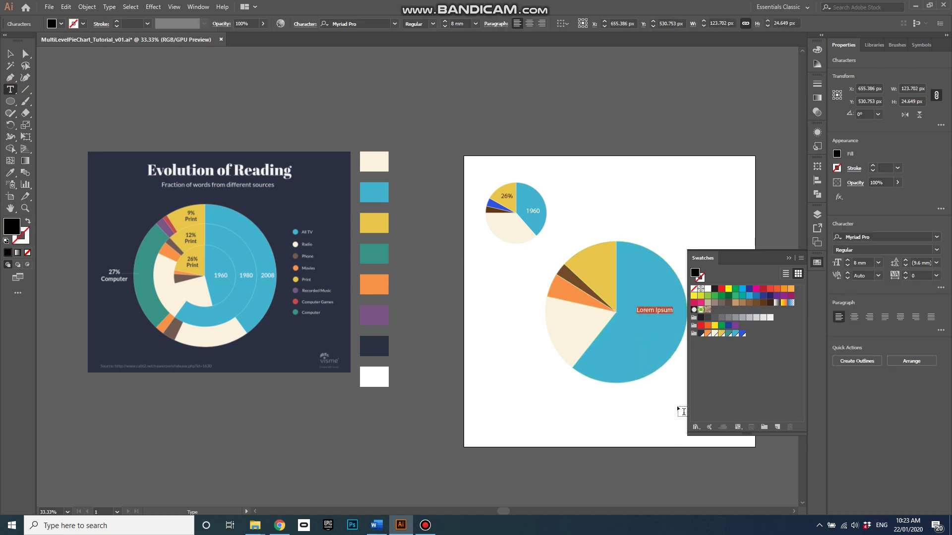
{"action": "type", "text": "1980"}
{"action": "double_click", "coordinate": [644, 309]}
{"action": "left_click", "coordinate": [714, 334]}
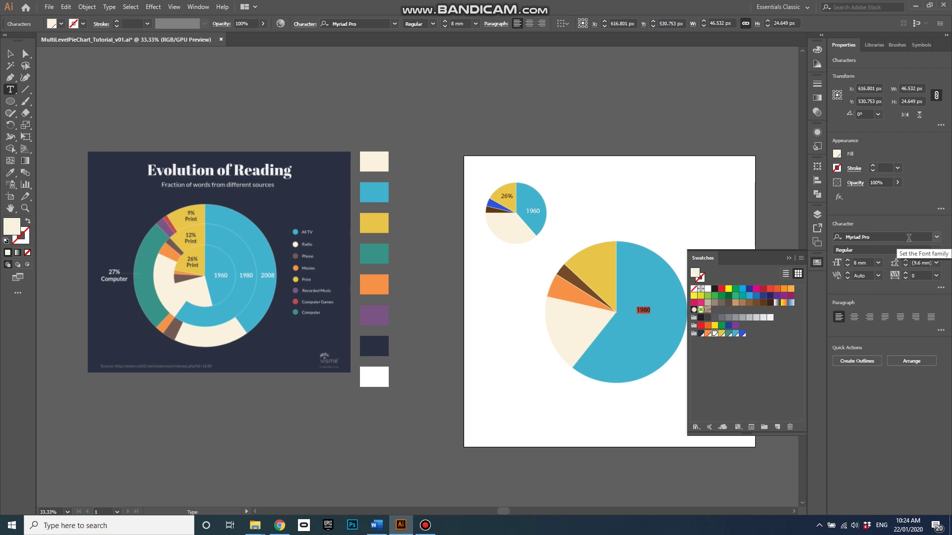
Step: Set the 1980 label's font size to 12 mm and finish editing the text
{"action": "left_click", "coordinate": [847, 259]}
{"action": "left_click", "coordinate": [847, 260]}
{"action": "left_click", "coordinate": [847, 261]}
{"action": "left_click", "coordinate": [847, 260]}
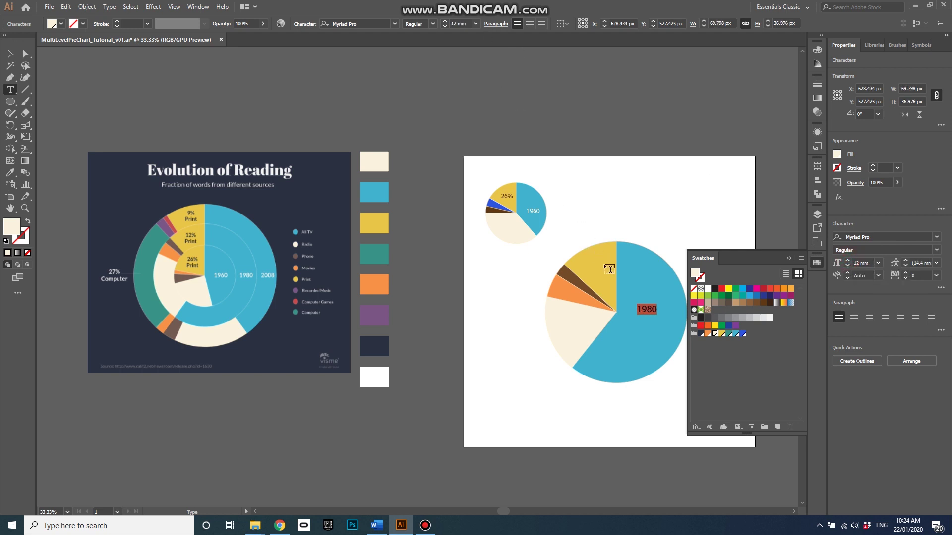
{"action": "key", "text": "Escape"}
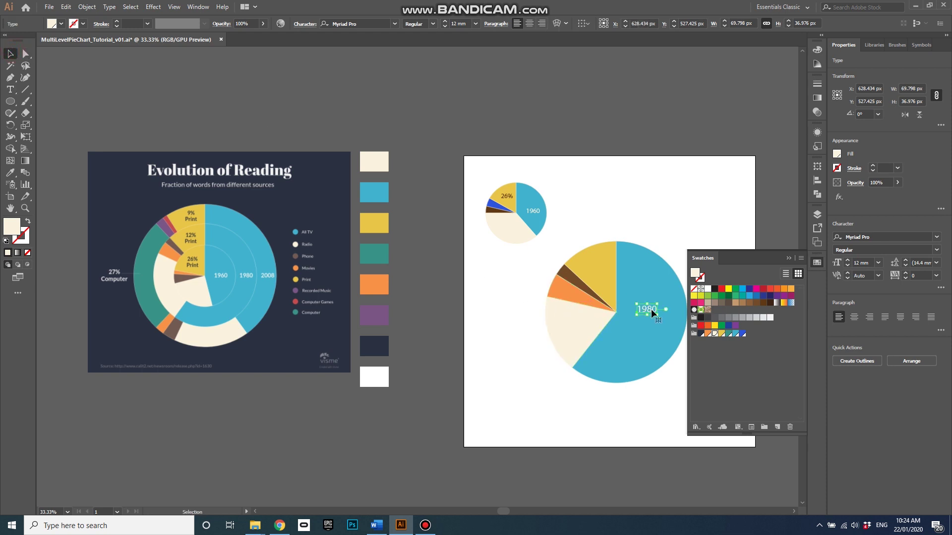
Step: Move the 1980 label outward to near the right edge of the blue slice and clear the selection
{"action": "mouse_move", "coordinate": [650, 309]}
{"action": "left_mouse_down"}
{"action": "mouse_move", "coordinate": [649, 317]}
{"action": "mouse_move", "coordinate": [662, 309]}
{"action": "left_mouse_up"}
{"action": "scroll", "coordinate": [555, 320], "scroll_direction": "down", "scroll_amount": 1}
{"action": "scroll", "coordinate": [653, 326], "scroll_direction": "up", "scroll_amount": 2}
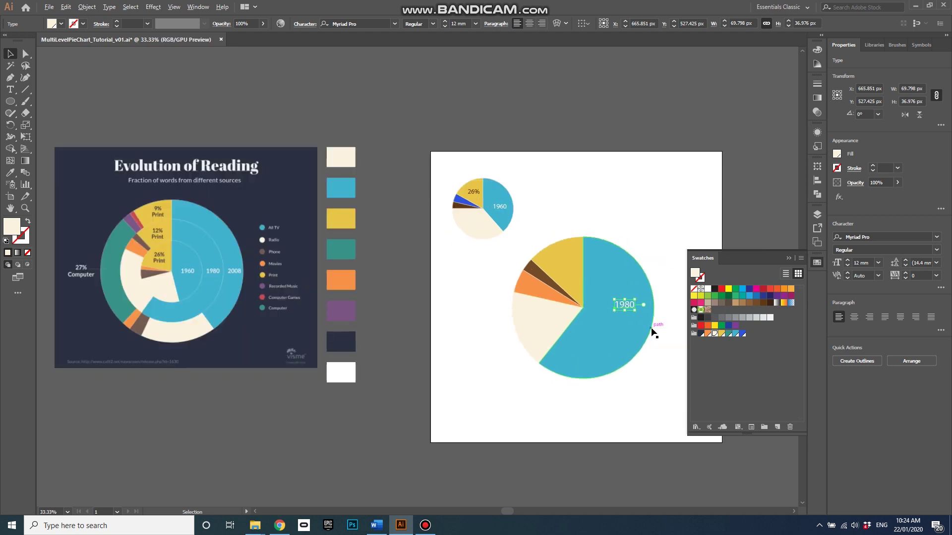
{"action": "left_click_drag", "start_coordinate": [615, 290], "coordinate": [634, 291]}
{"action": "left_click", "coordinate": [666, 347]}
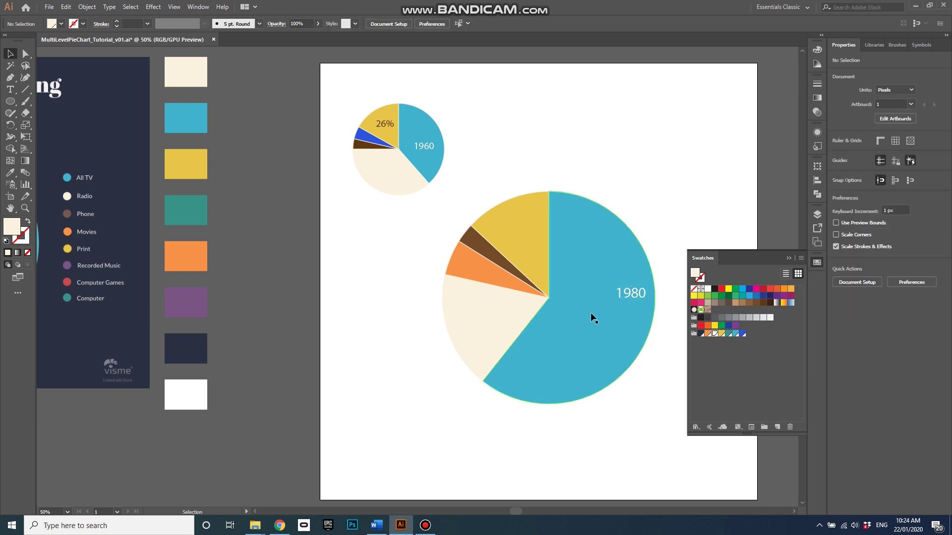
Step: Give the orange slice's stroke a round corner join so it does not stick out past the pie's center
{"action": "scroll", "coordinate": [514, 293], "scroll_direction": "up", "scroll_amount": 1}
{"action": "scroll", "coordinate": [527, 296], "scroll_direction": "up", "scroll_amount": 3}
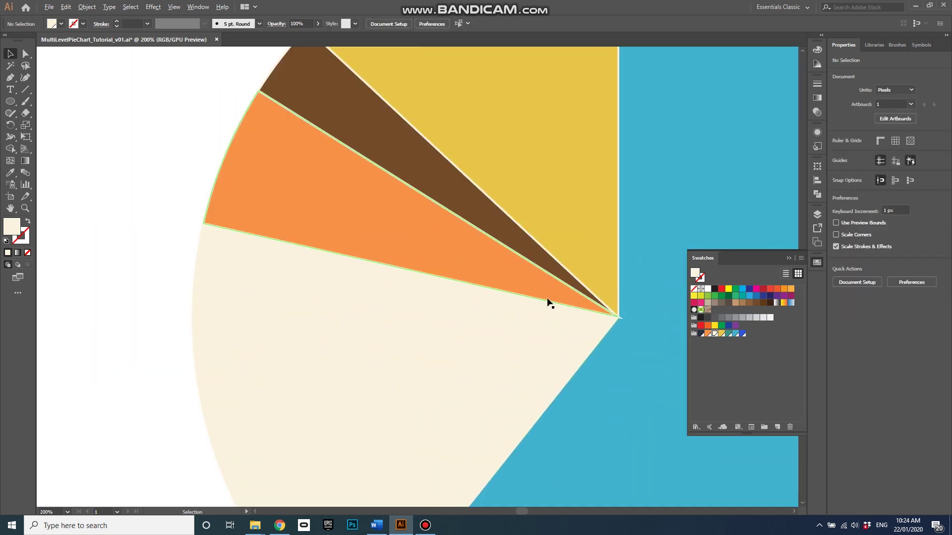
{"action": "left_click", "coordinate": [610, 317]}
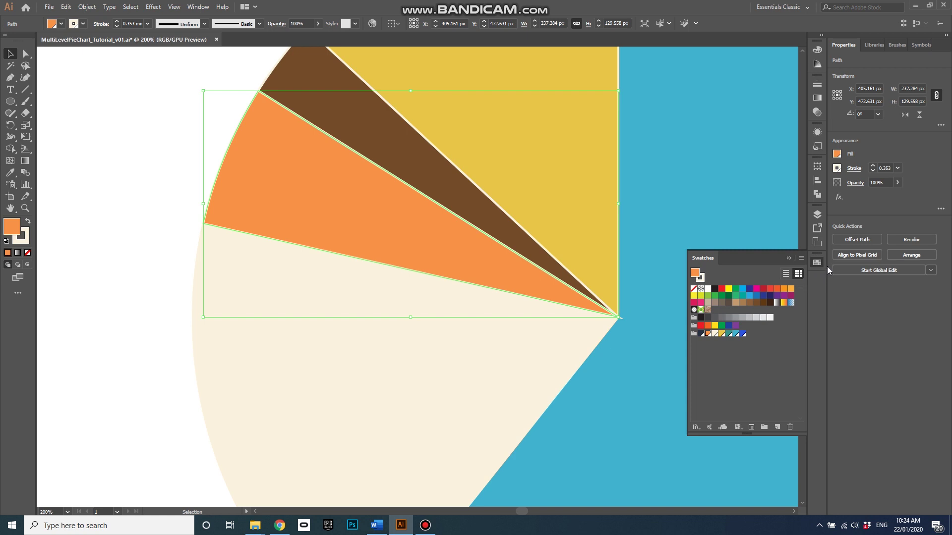
{"action": "left_click", "coordinate": [853, 169]}
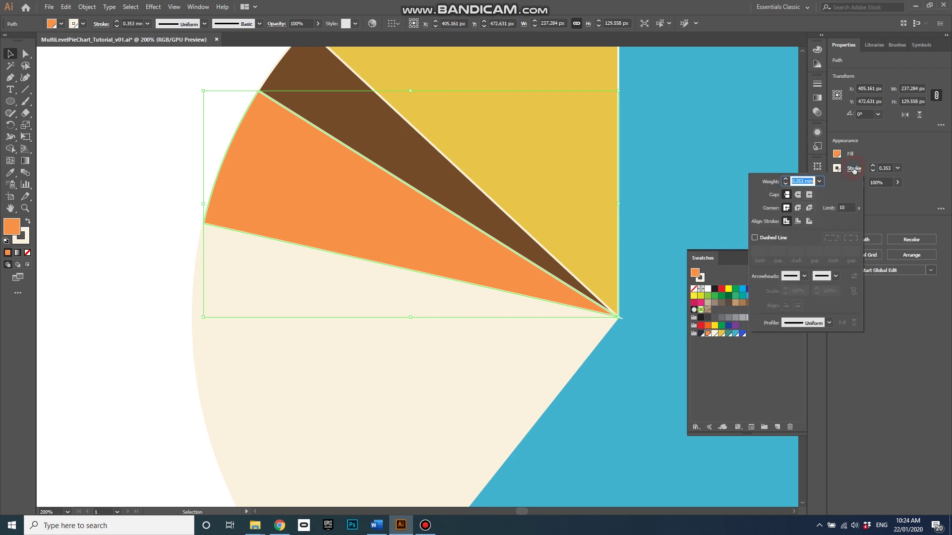
{"action": "left_click", "coordinate": [798, 208]}
{"action": "left_click", "coordinate": [631, 318]}
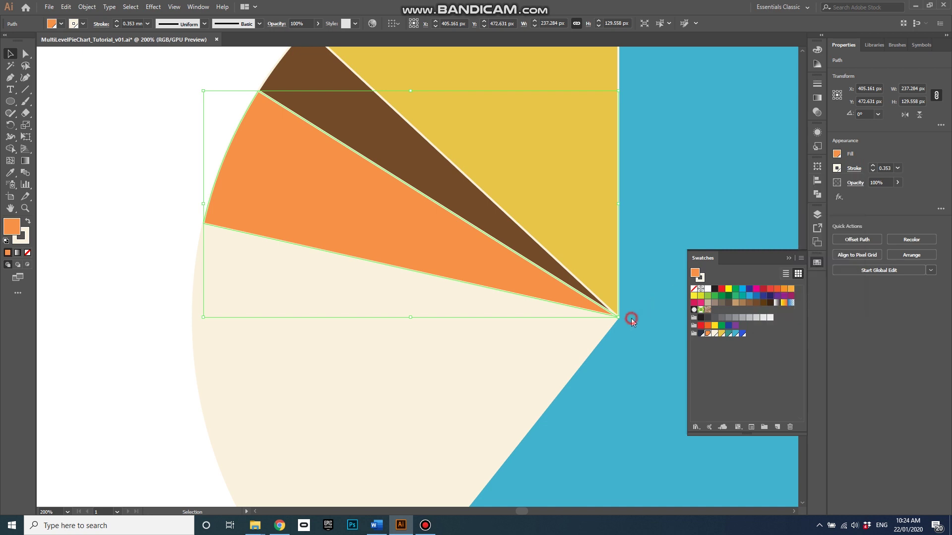
{"action": "left_click", "coordinate": [587, 326]}
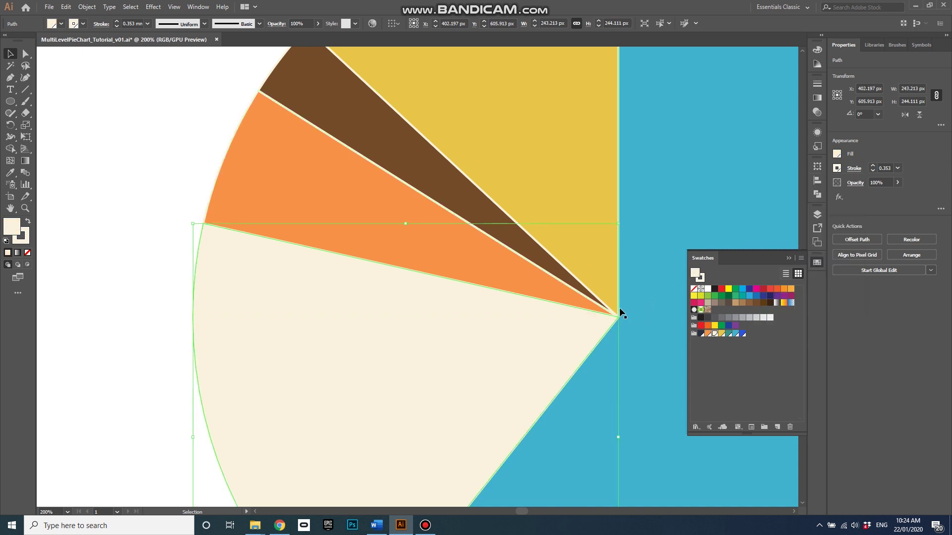
{"action": "left_click", "coordinate": [148, 219]}
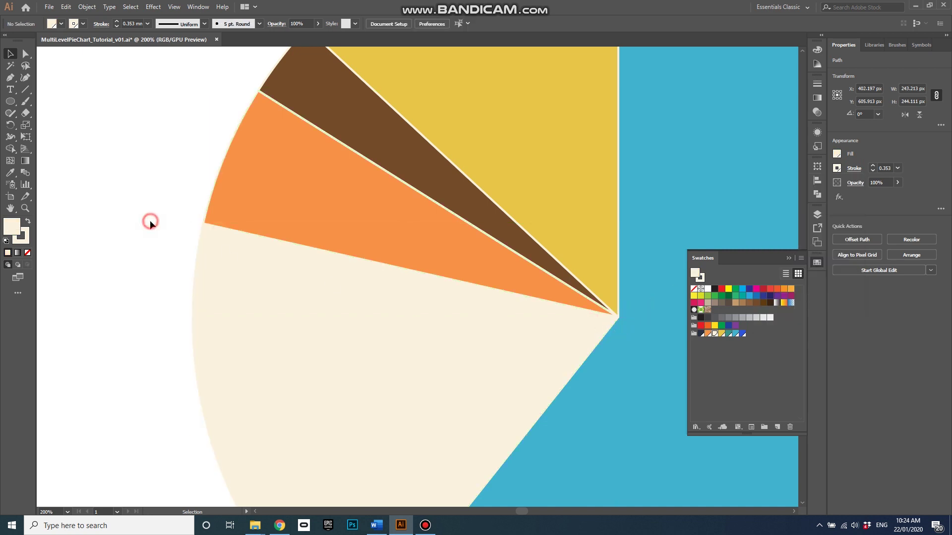
{"action": "scroll", "coordinate": [541, 273], "scroll_direction": "down", "scroll_amount": 3}
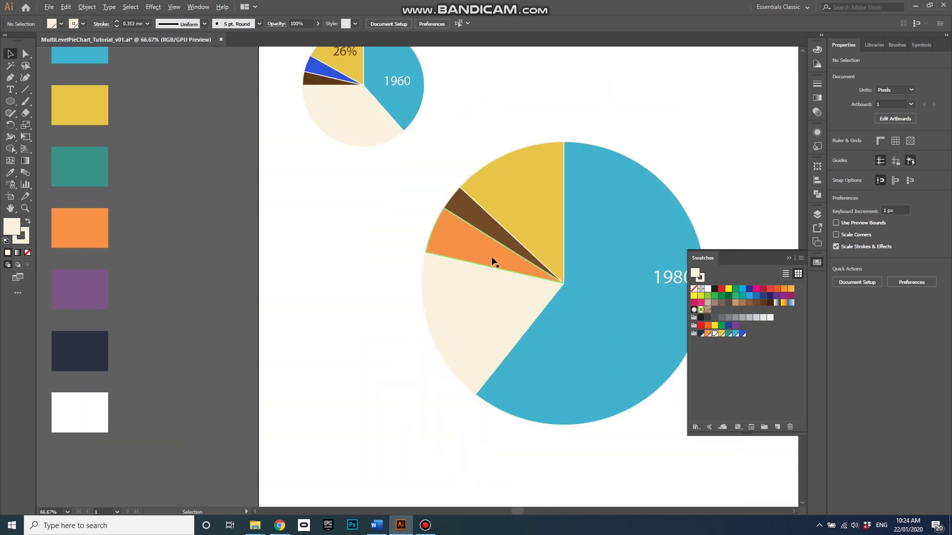
{"action": "scroll", "coordinate": [490, 260], "scroll_direction": "down", "scroll_amount": 1}
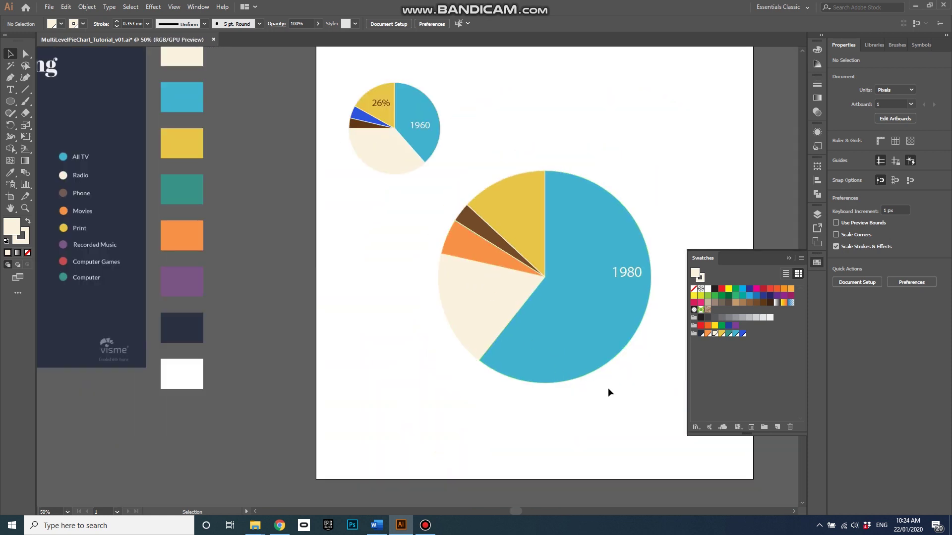
Step: Lock the 1980 layer and unlock the 1960 layer
{"action": "left_click", "coordinate": [816, 215]}
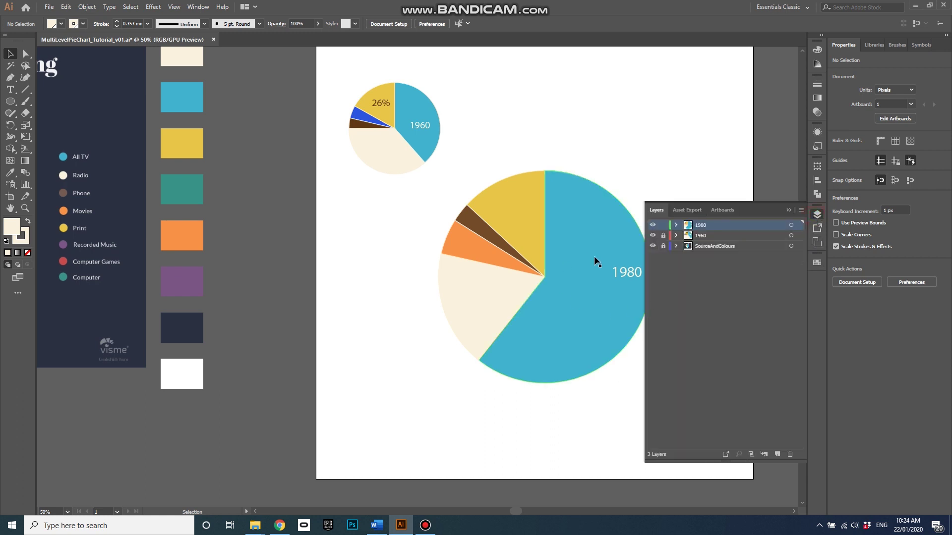
{"action": "left_click", "coordinate": [664, 225]}
{"action": "left_click", "coordinate": [663, 235]}
Step: Select the whole small 1960 pie with its labels and move it so its center snaps to the 1980 pie's center
{"action": "left_click_drag", "start_coordinate": [328, 73], "coordinate": [459, 193]}
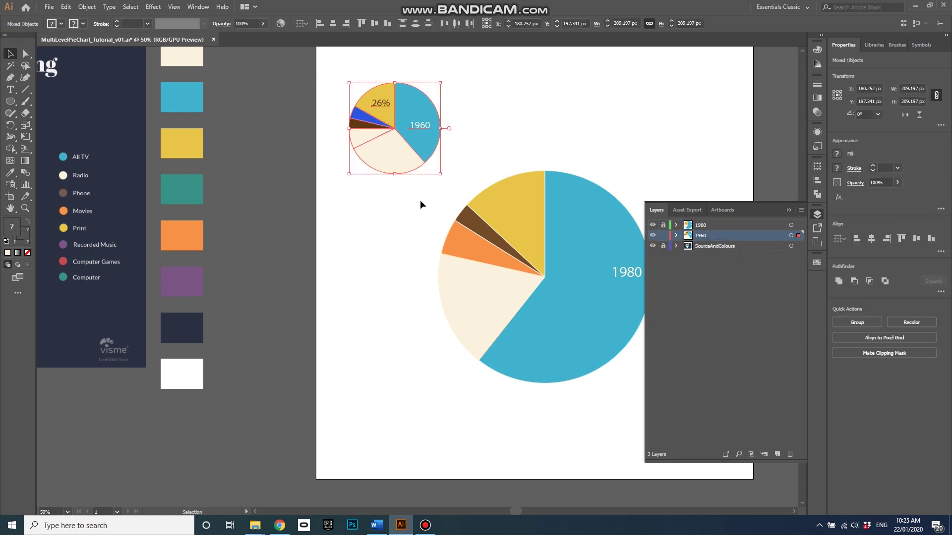
{"action": "scroll", "coordinate": [409, 219], "scroll_direction": "down", "scroll_amount": 1, "text": "alt"}
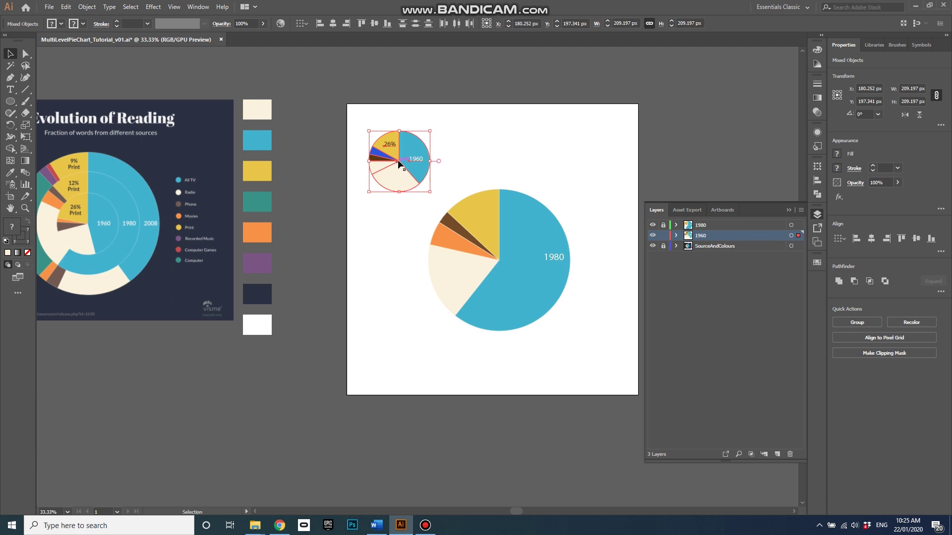
{"action": "left_click_drag", "start_coordinate": [399, 162], "coordinate": [499, 259]}
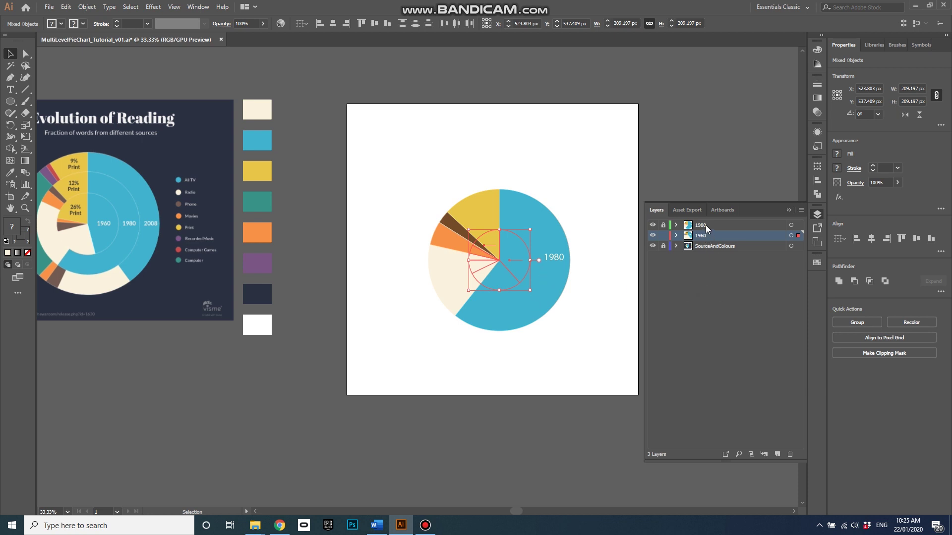
Step: Place the 1980 layer beneath the 1960 layer, and scale the 1960 pie up proportionally from its center to about 305 px wide
{"action": "left_click_drag", "start_coordinate": [705, 225], "coordinate": [716, 240]}
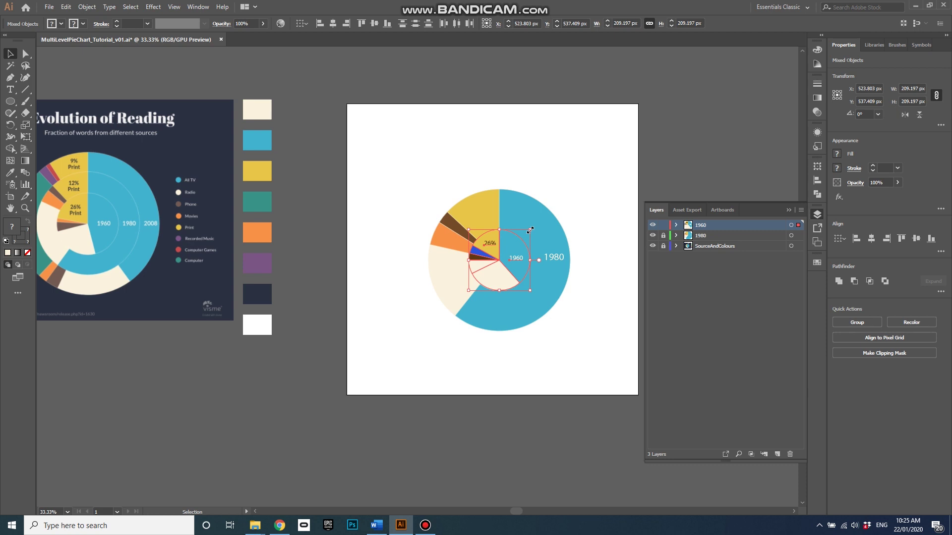
{"action": "left_click_drag", "start_coordinate": [529, 230], "coordinate": [546, 216]}
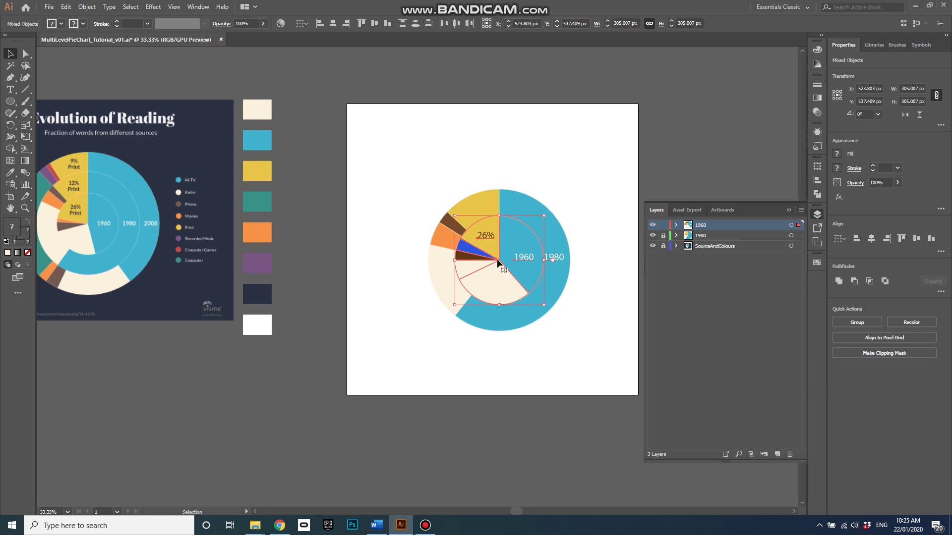
{"action": "left_click", "coordinate": [574, 204]}
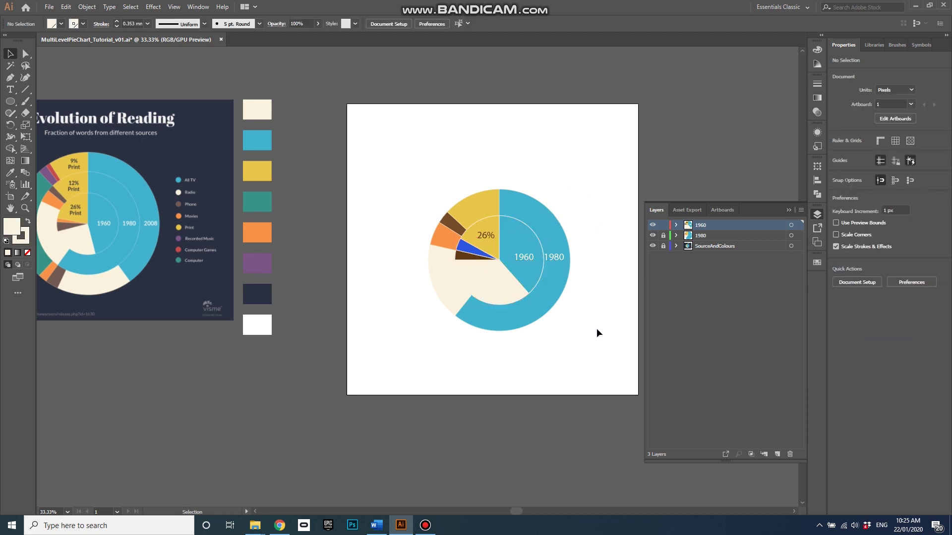